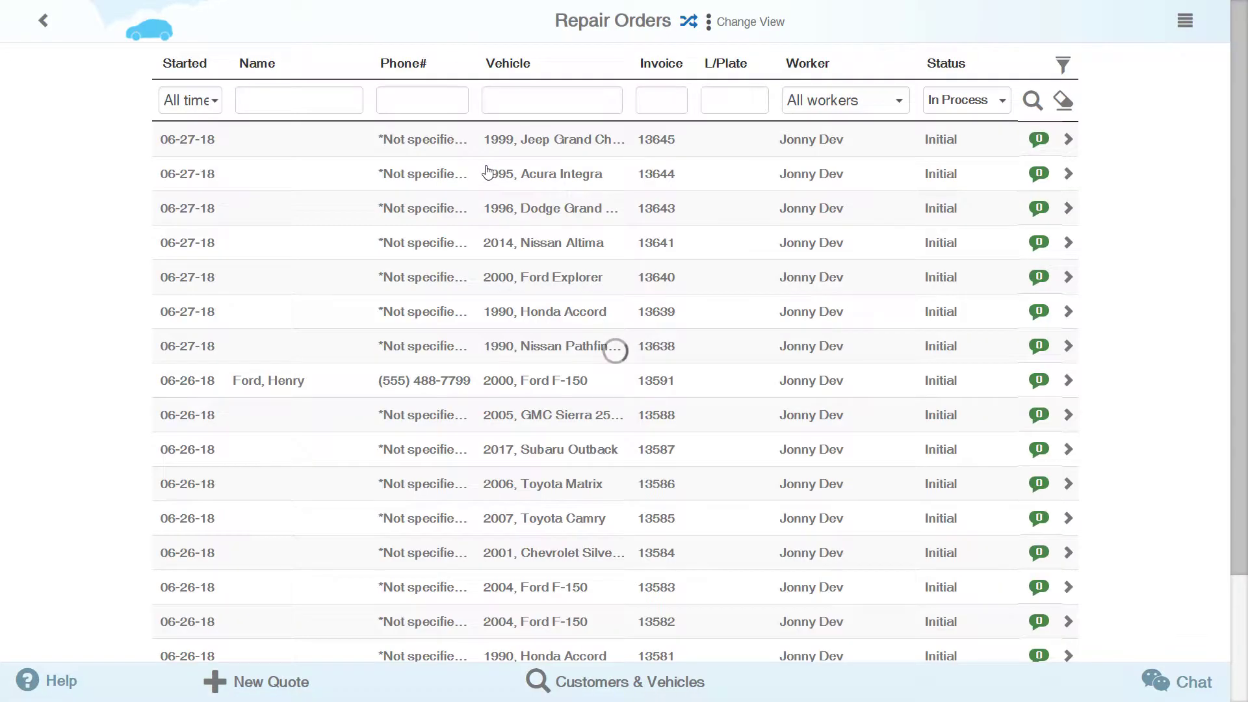
- Start a new quote and enter vehicle year 2007 and make Nissan
{"action": "left_click", "coordinate": [298, 688]}
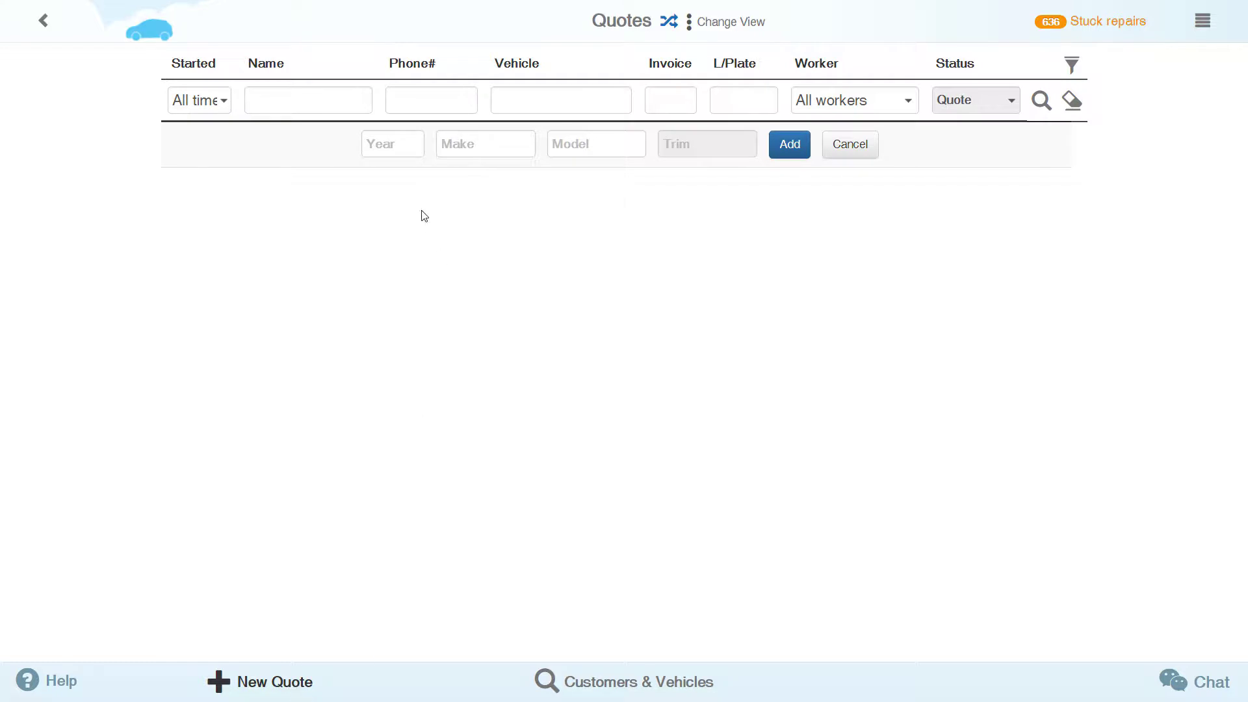
{"action": "left_click", "coordinate": [391, 144]}
{"action": "type", "text": "2"}
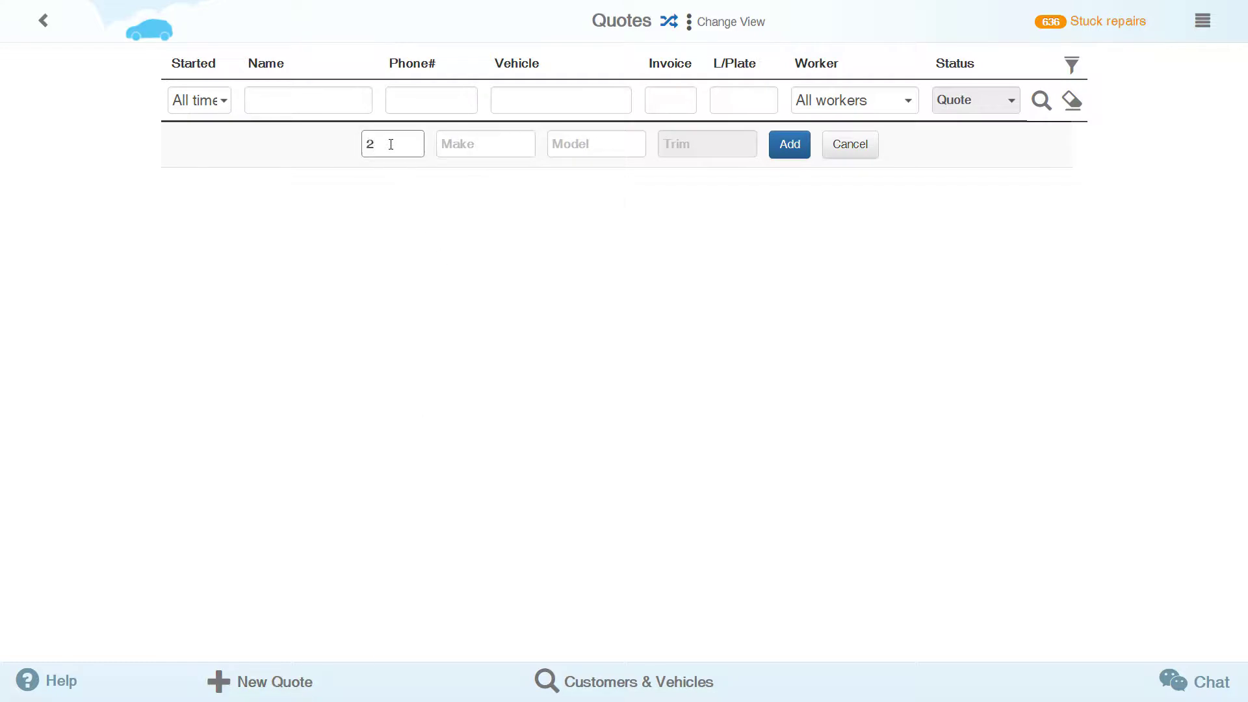
{"action": "type", "text": "007"}
{"action": "key", "text": "Tab"}
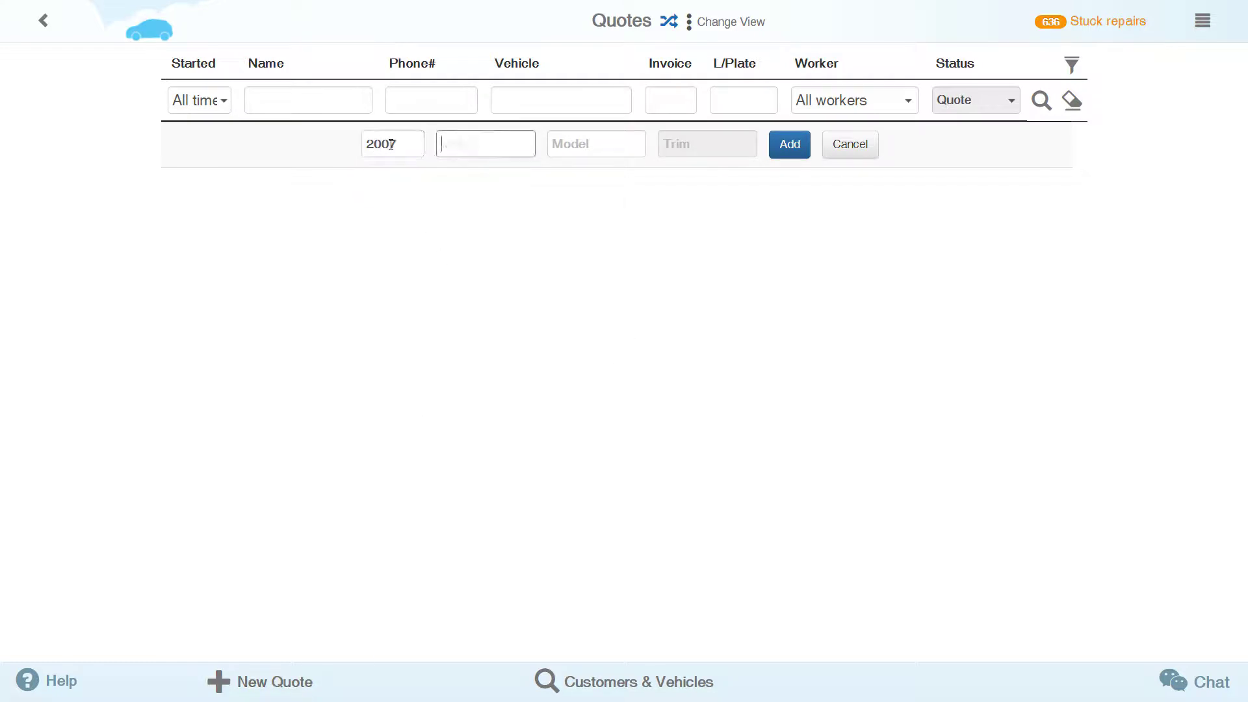
{"action": "type", "text": "T"}
{"action": "type", "text": "Ni"}
{"action": "key", "text": "Return"}
{"action": "key", "text": "Tab"}
- Choose model Pathfinder with trim SE and create the quote
{"action": "type", "text": "Pa"}
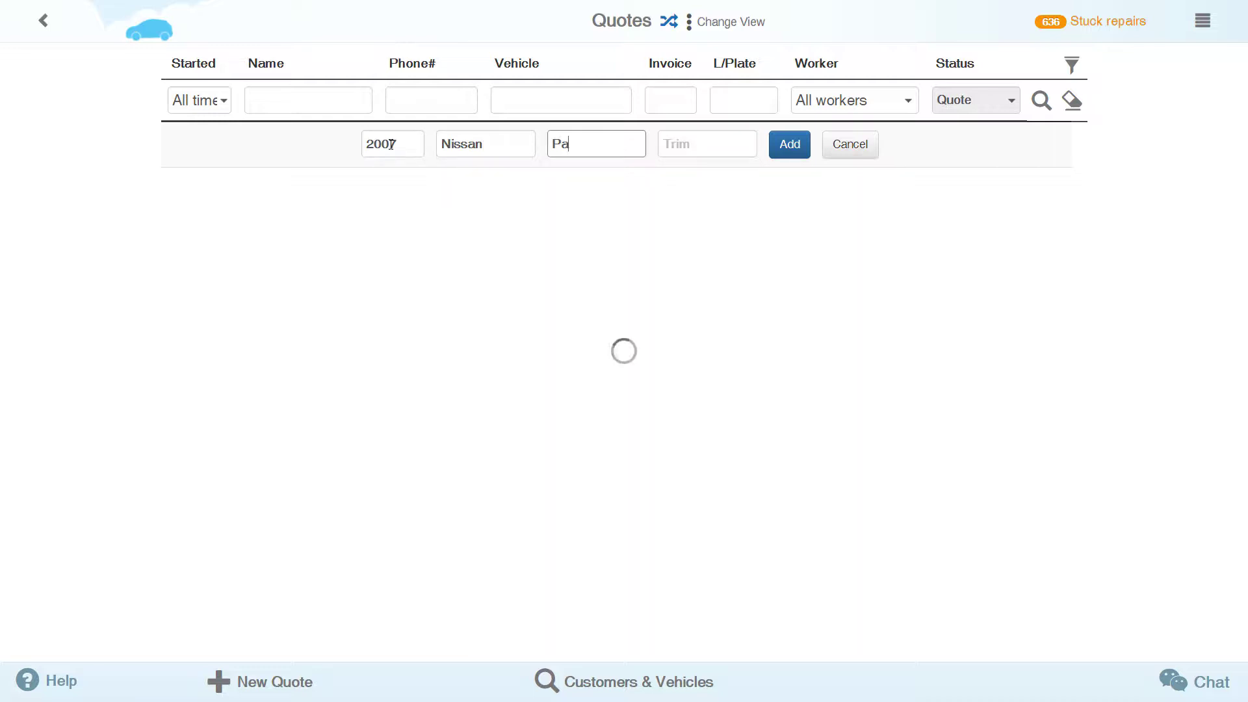
{"action": "key", "text": "Return"}
{"action": "key", "text": "Tab"}
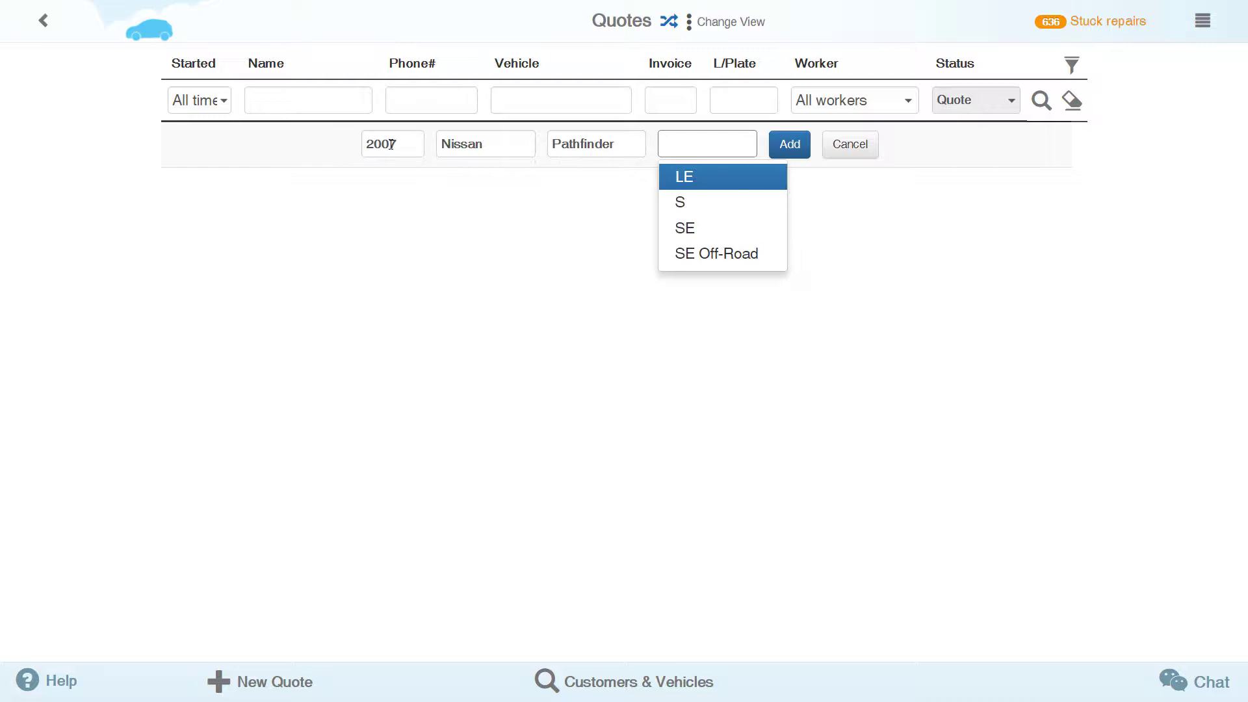
{"action": "key", "text": "Down"}
{"action": "key", "text": "Down"}
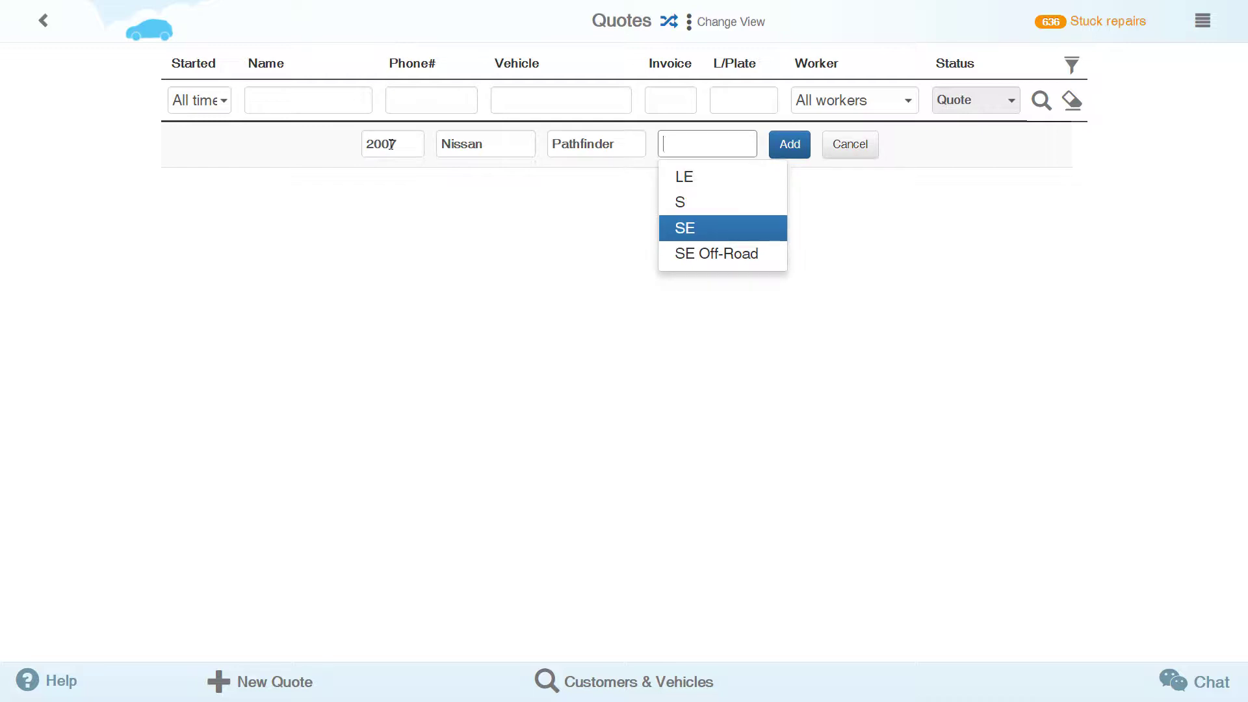
{"action": "key", "text": "Return"}
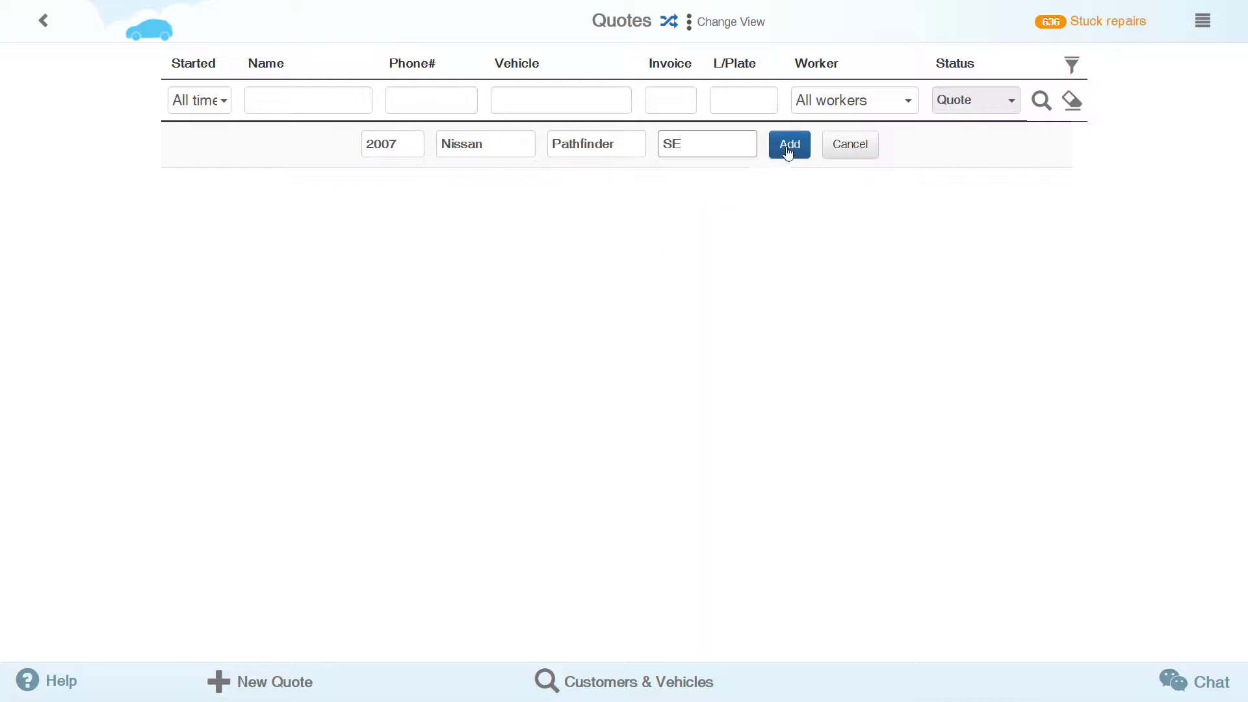
{"action": "left_click", "coordinate": [788, 146]}
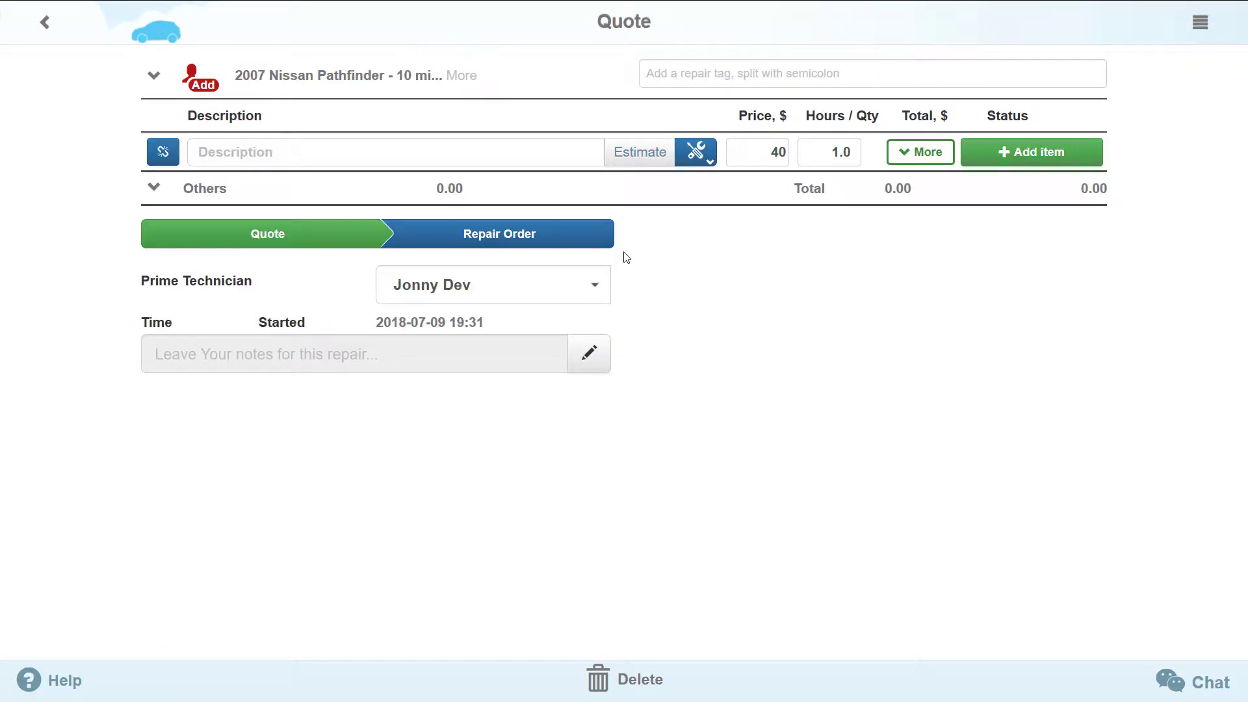
- Add an 'oil gasket' line item to the quote
{"action": "left_click", "coordinate": [516, 156]}
{"action": "type", "text": "o"}
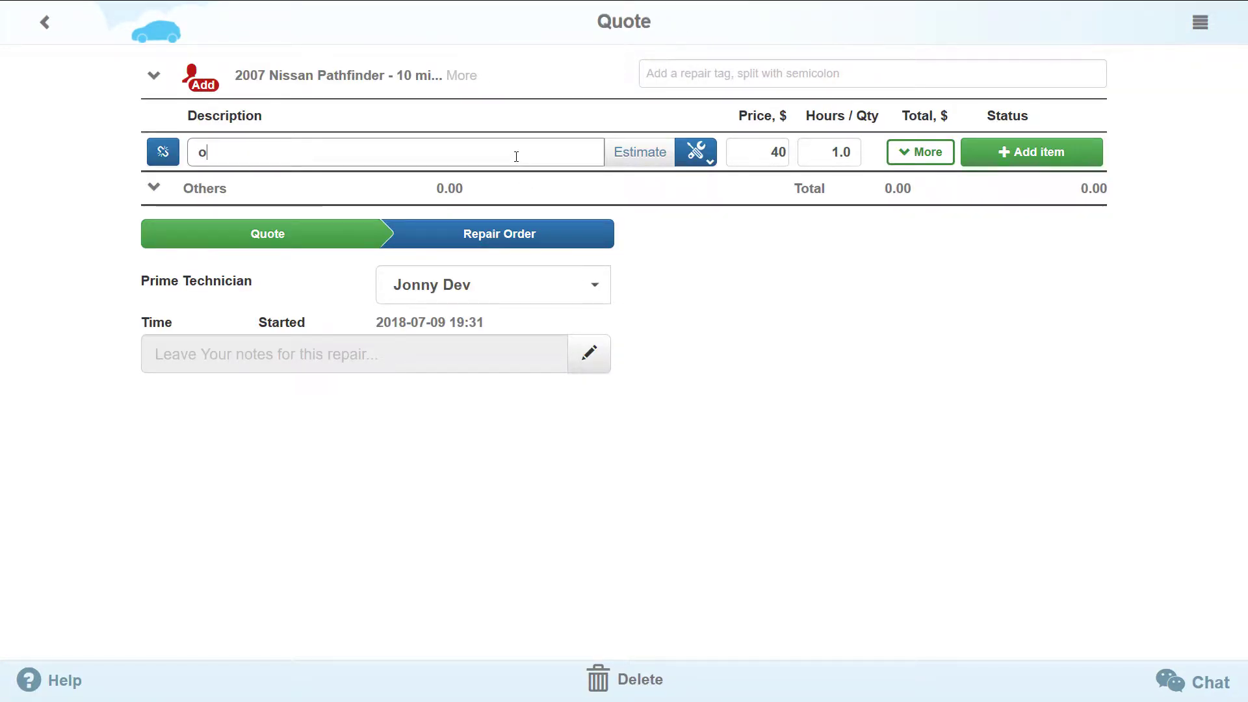
{"action": "type", "text": "il gas"}
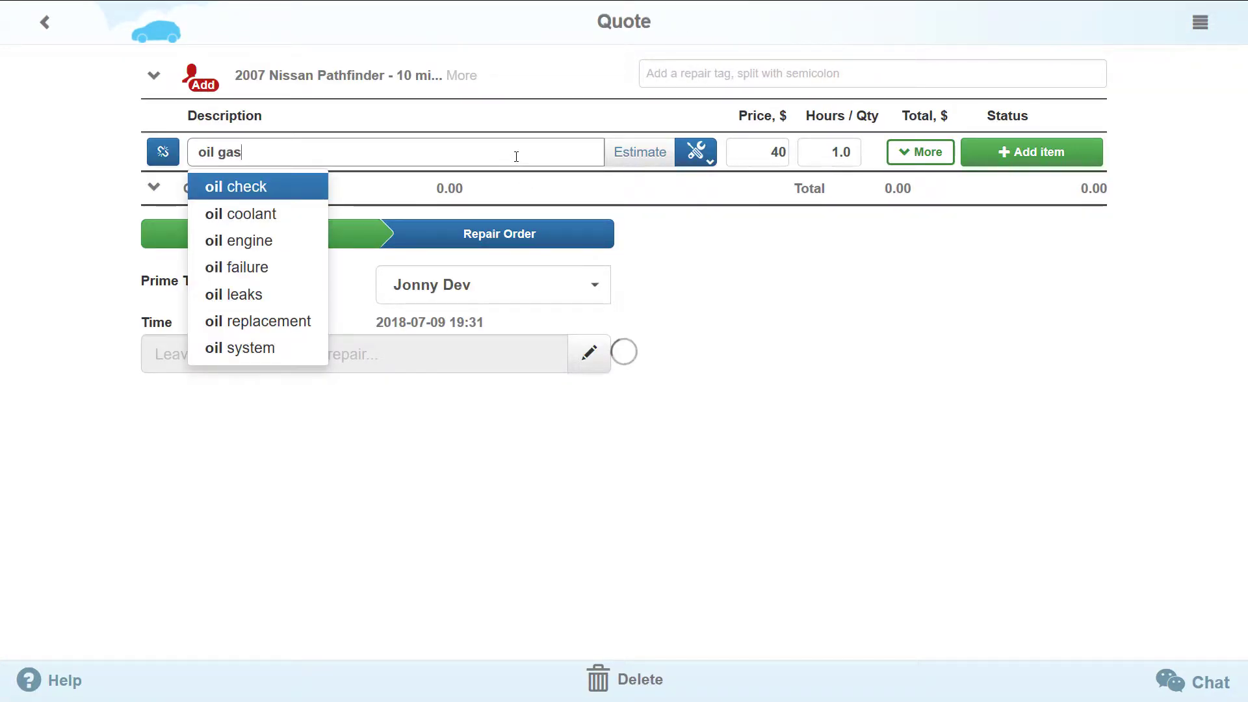
{"action": "type", "text": "ket"}
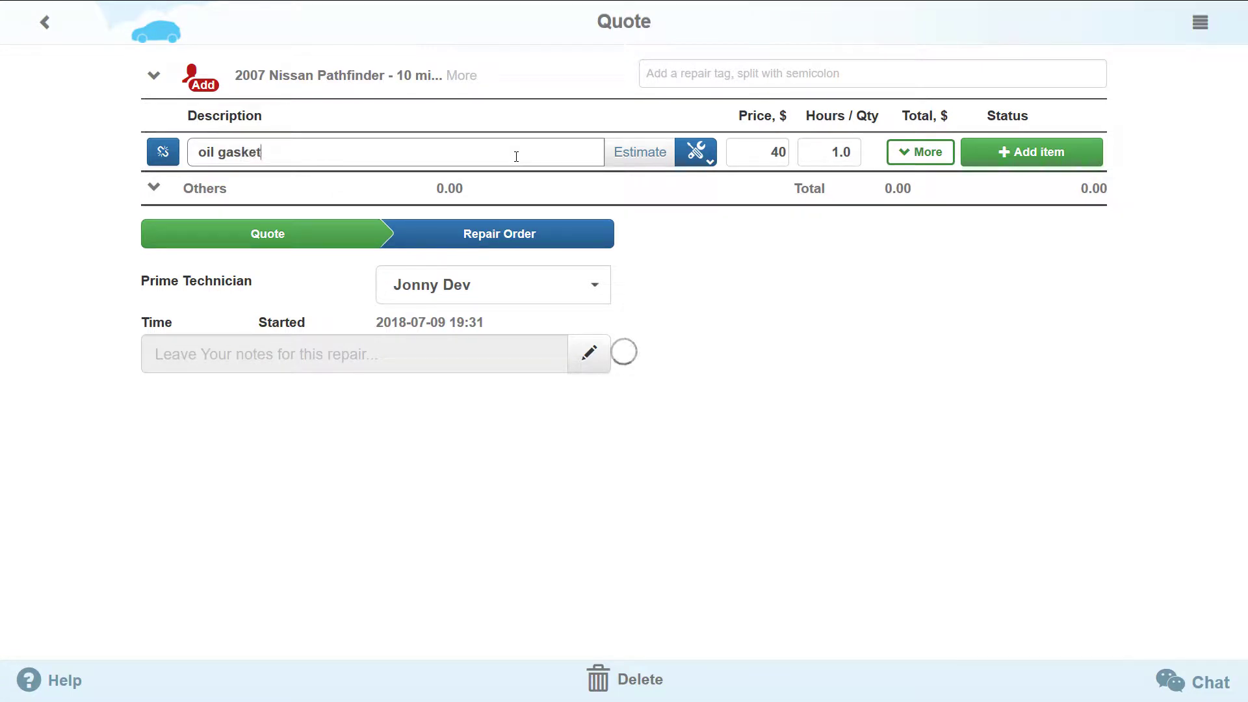
{"action": "left_click", "coordinate": [1024, 151]}
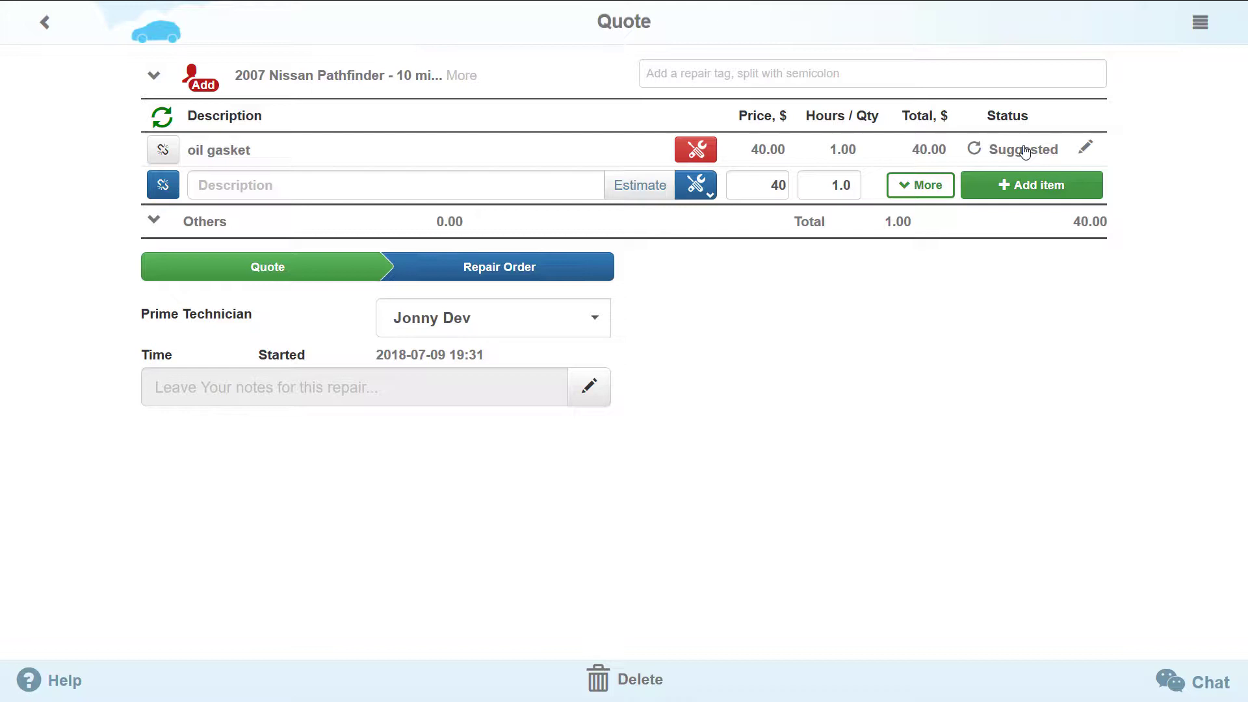
- Apply the Oil Change Simple repair tag, bringing the quote total to 96.00
{"action": "left_click", "coordinate": [802, 75]}
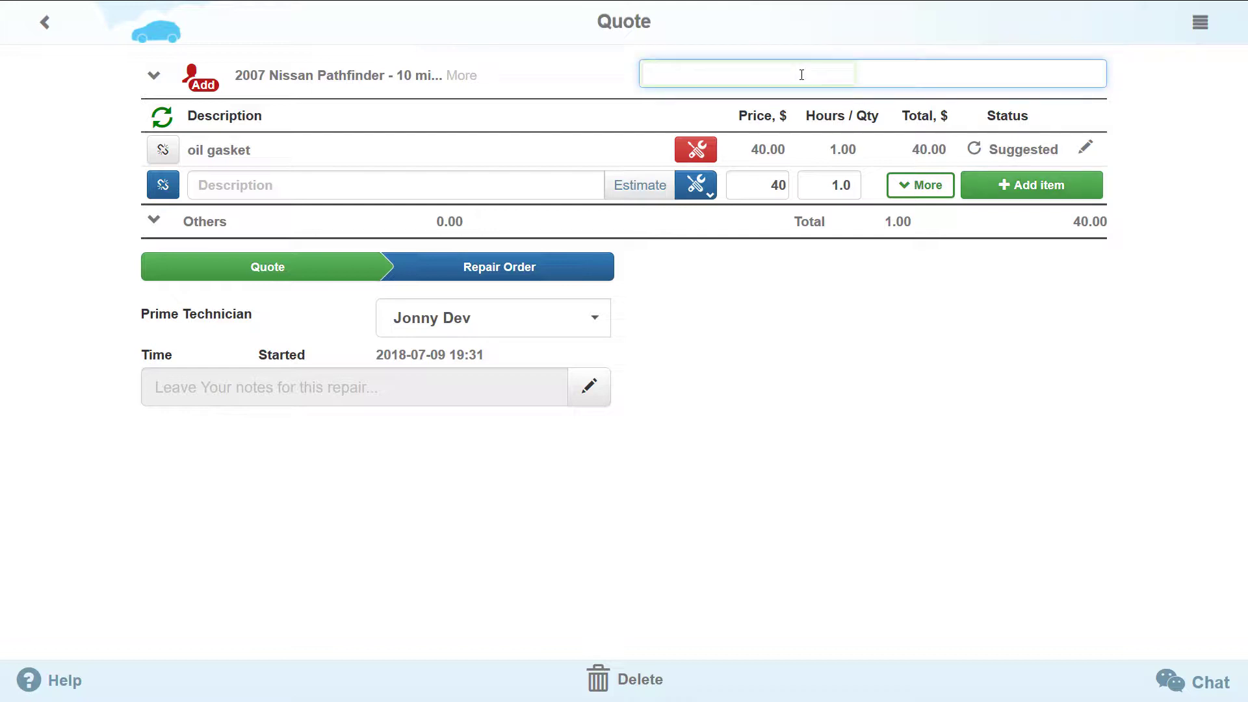
{"action": "type", "text": "oil"}
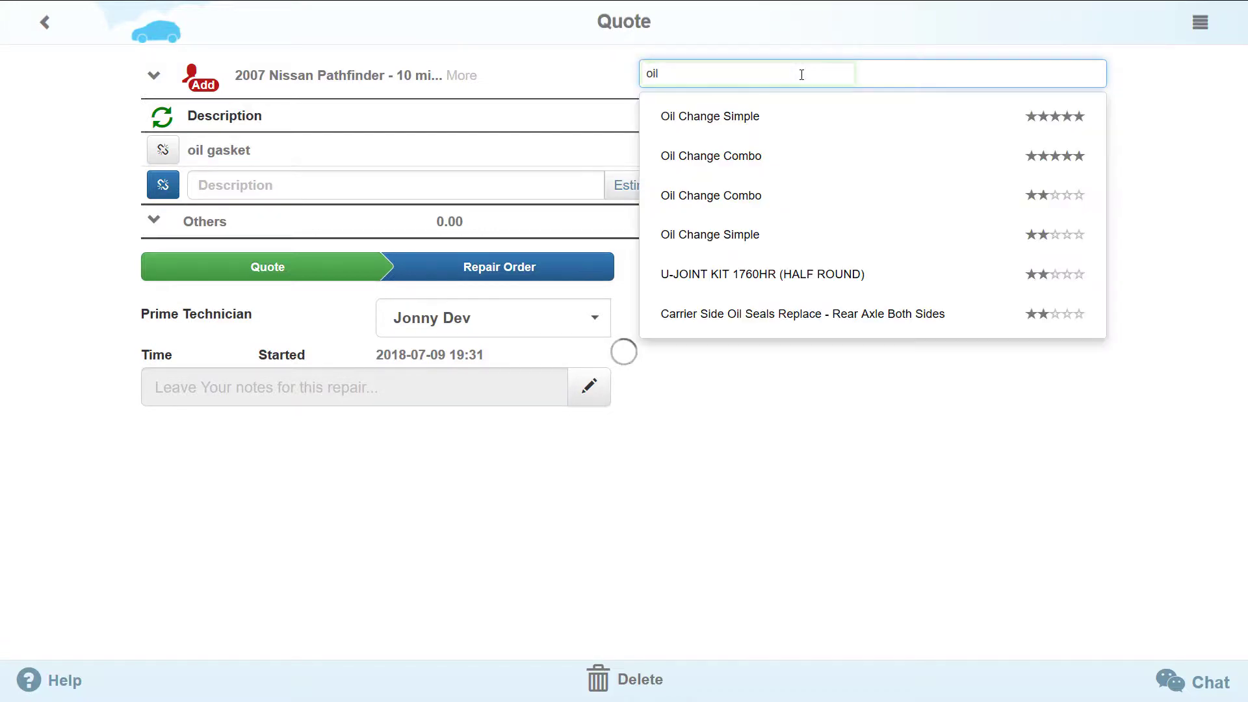
{"action": "left_click", "coordinate": [802, 114]}
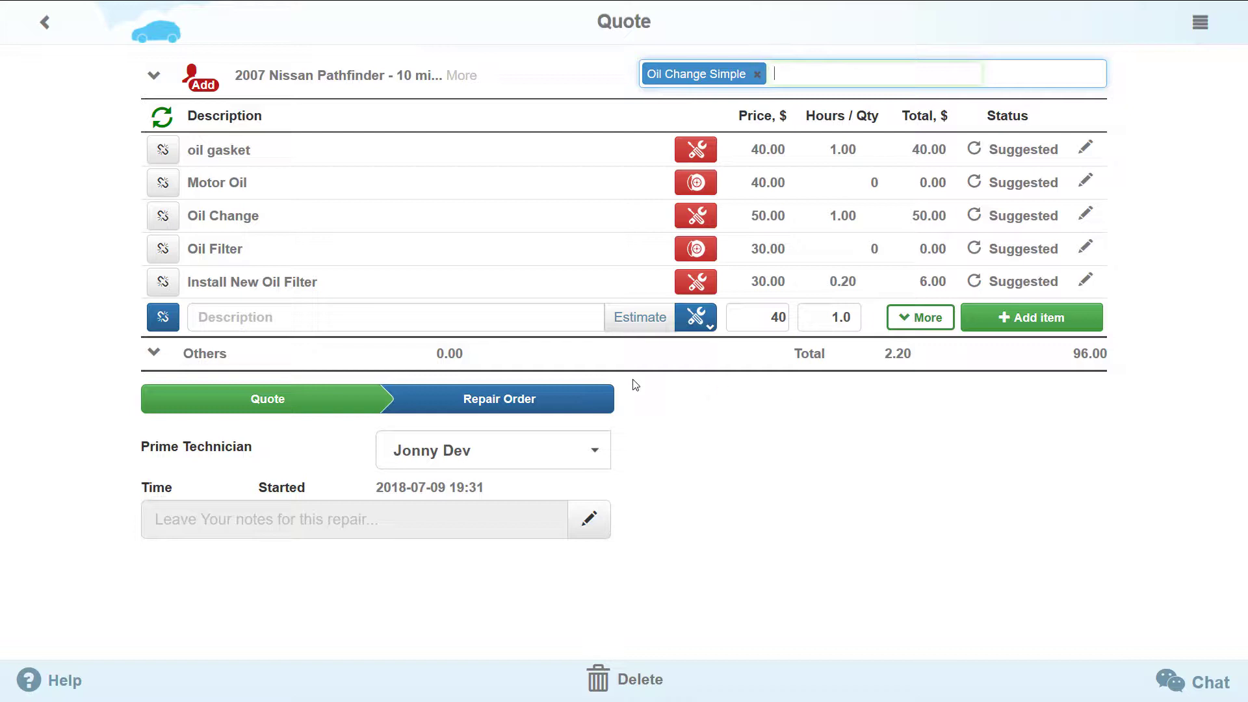
- Attach a customer's phone number and first name, then convert the quote into Repair Order #13785
{"action": "left_click", "coordinate": [197, 88]}
{"action": "left_click", "coordinate": [234, 119]}
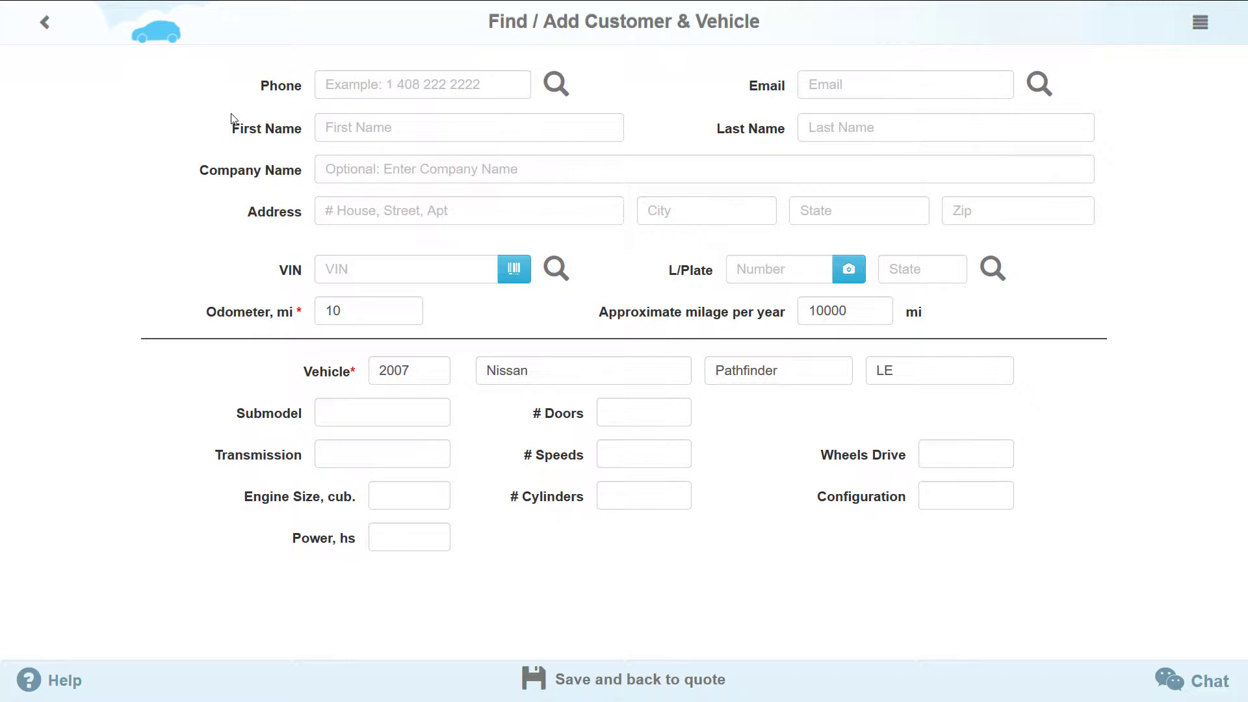
{"action": "left_click", "coordinate": [393, 87]}
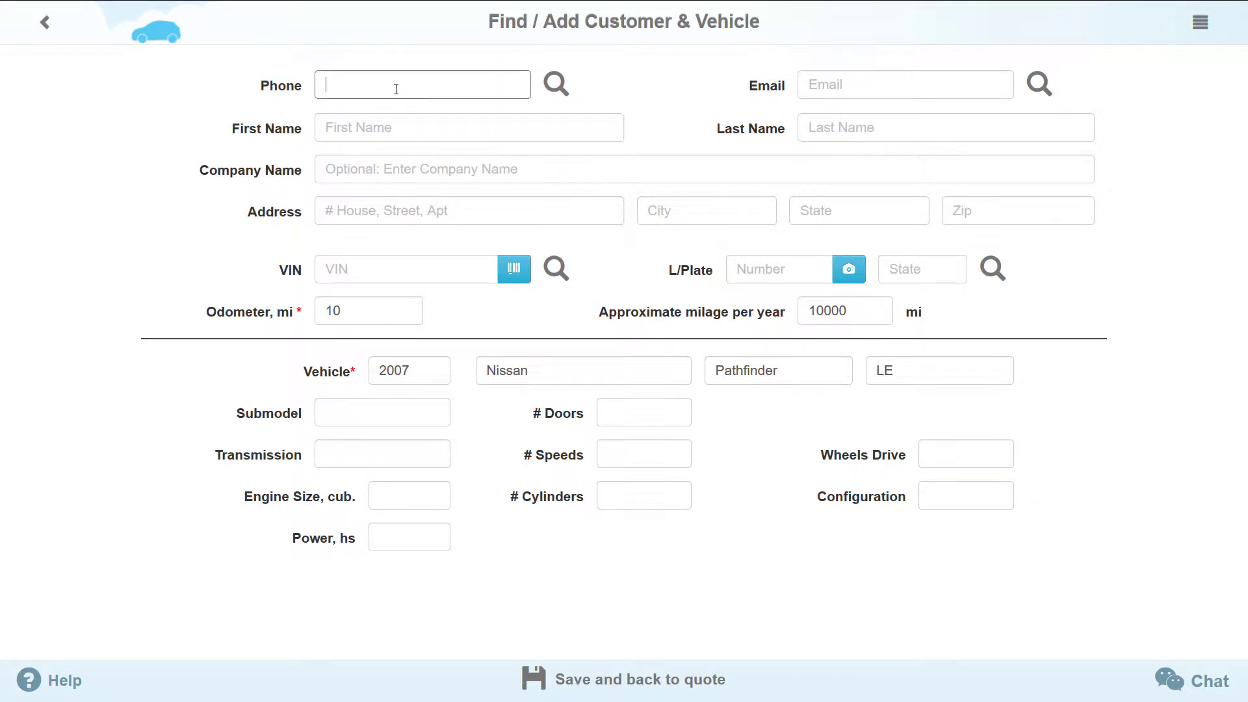
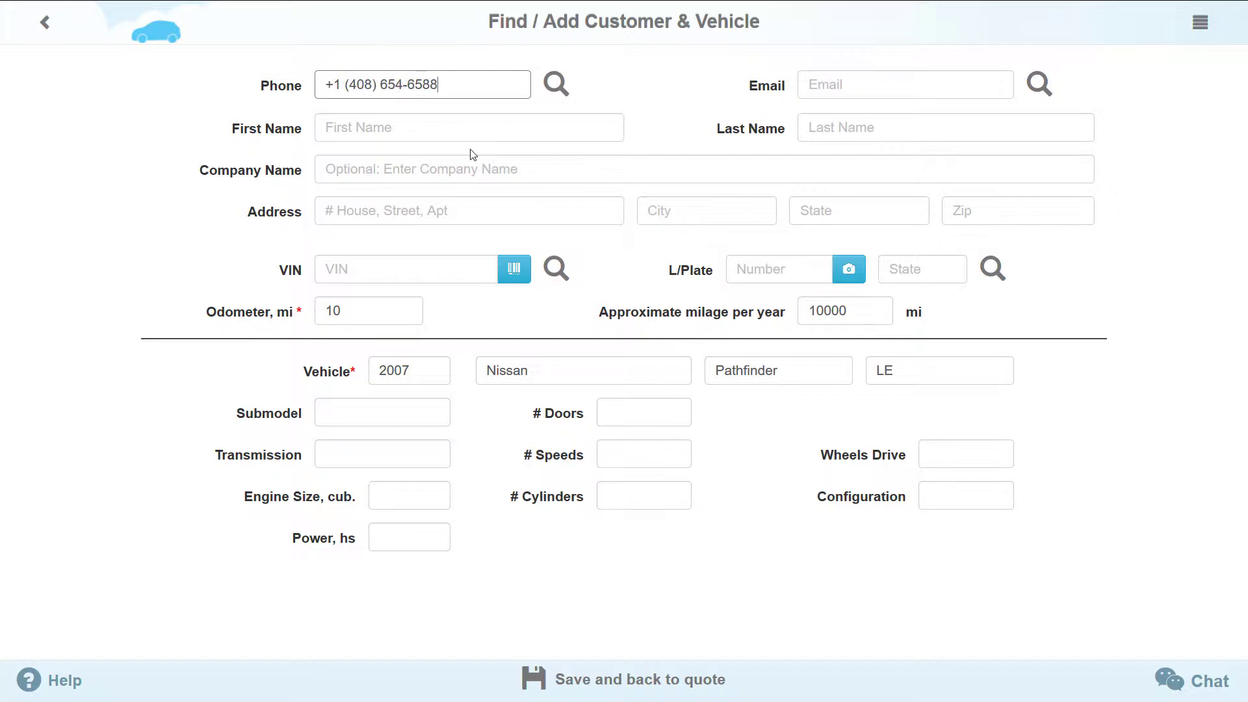
{"action": "left_click", "coordinate": [470, 127]}
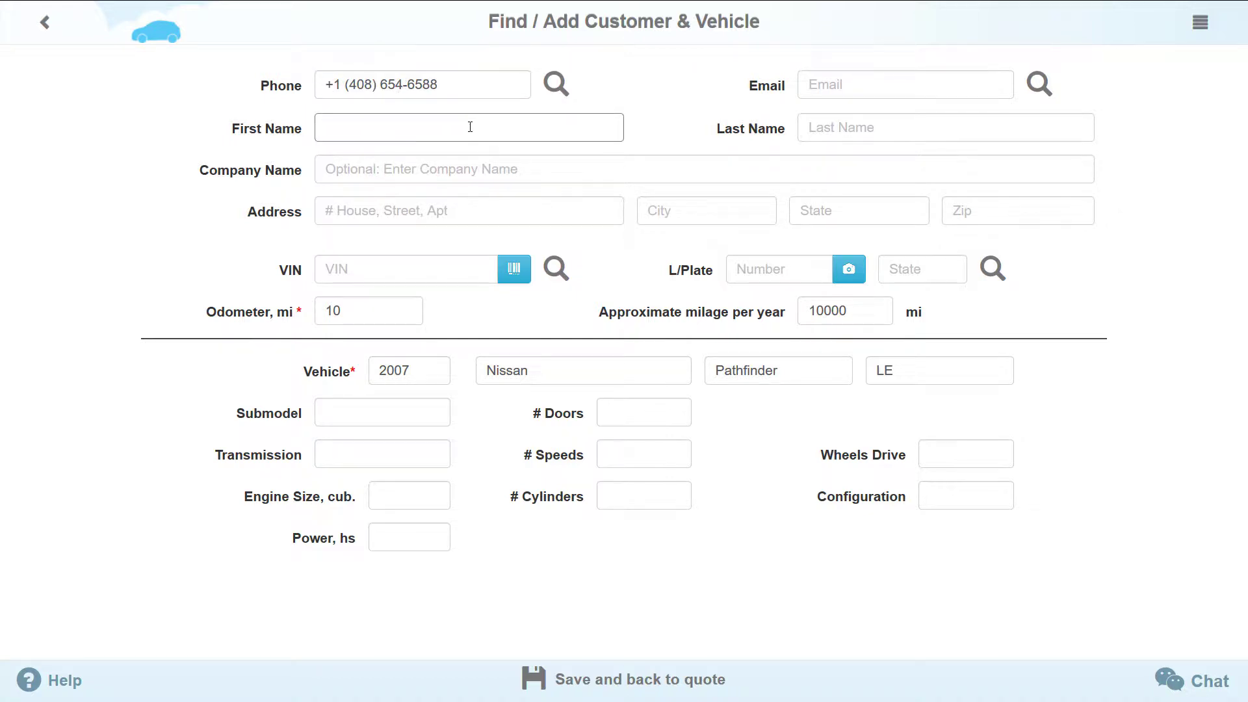
{"action": "type", "text": "Peter"}
{"action": "left_click", "coordinate": [628, 690]}
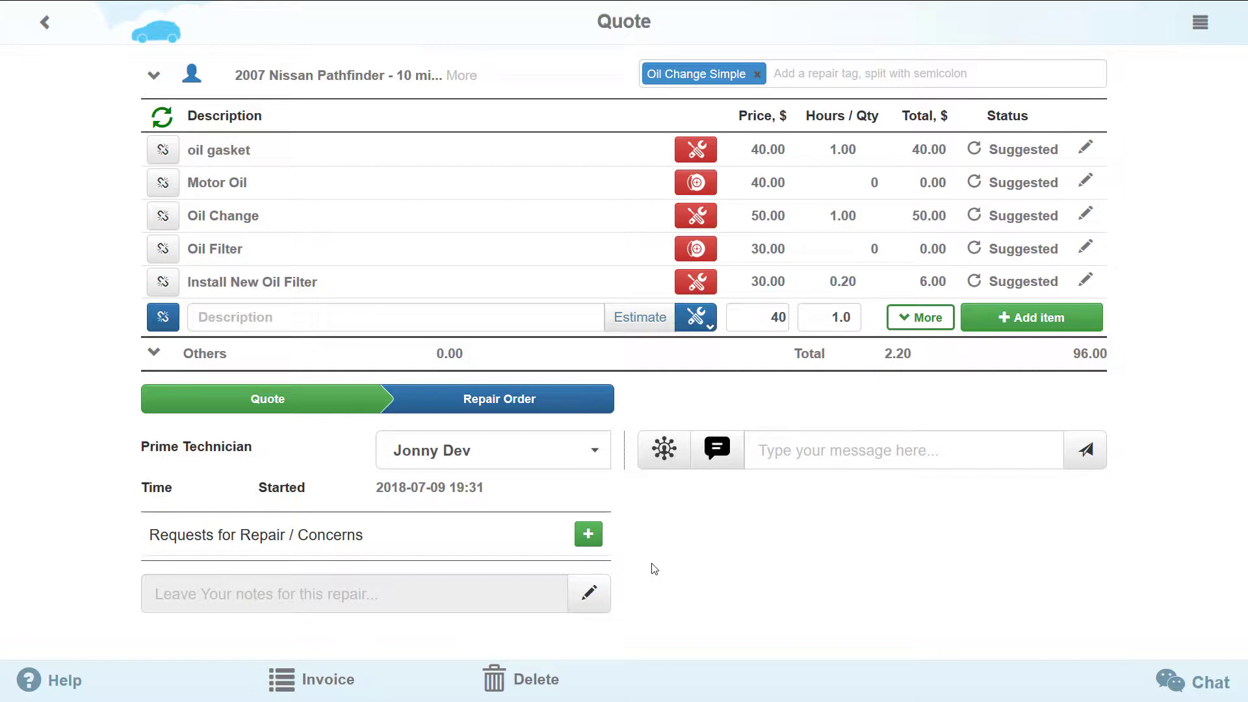
{"action": "left_click", "coordinate": [549, 411]}
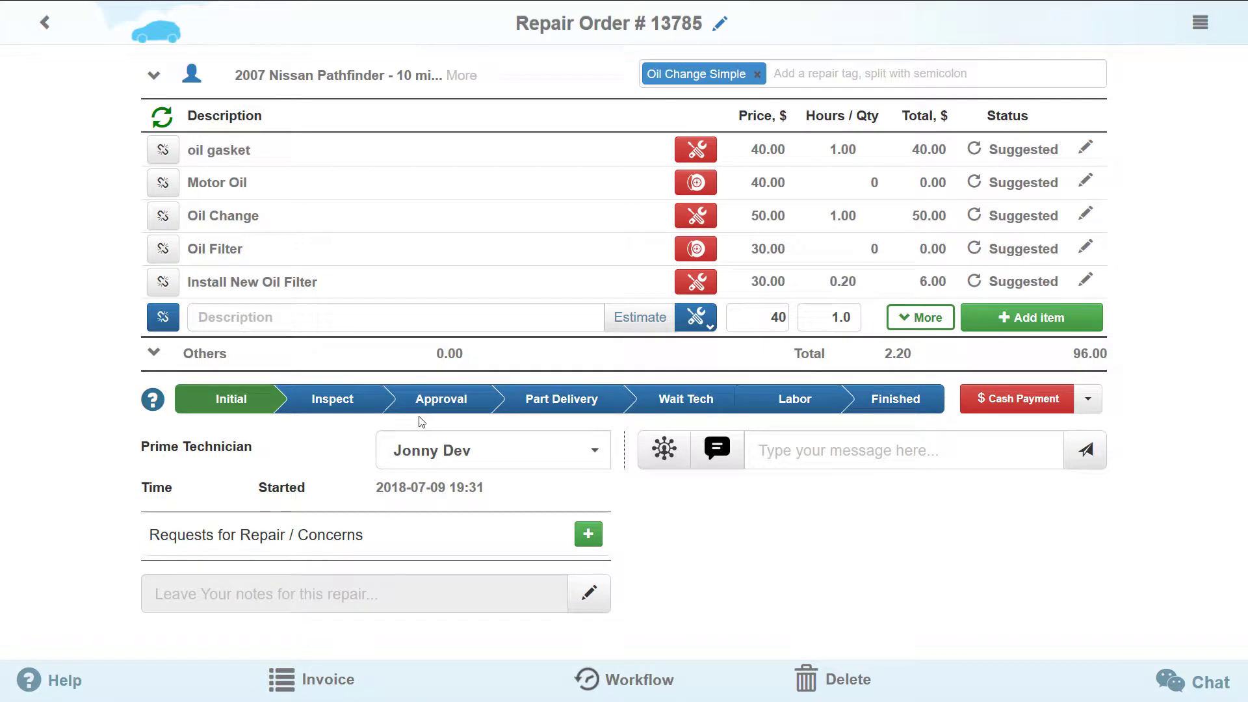
- Add a Diagnostics line using the Inspect leakages inspection template
{"action": "left_click", "coordinate": [334, 318]}
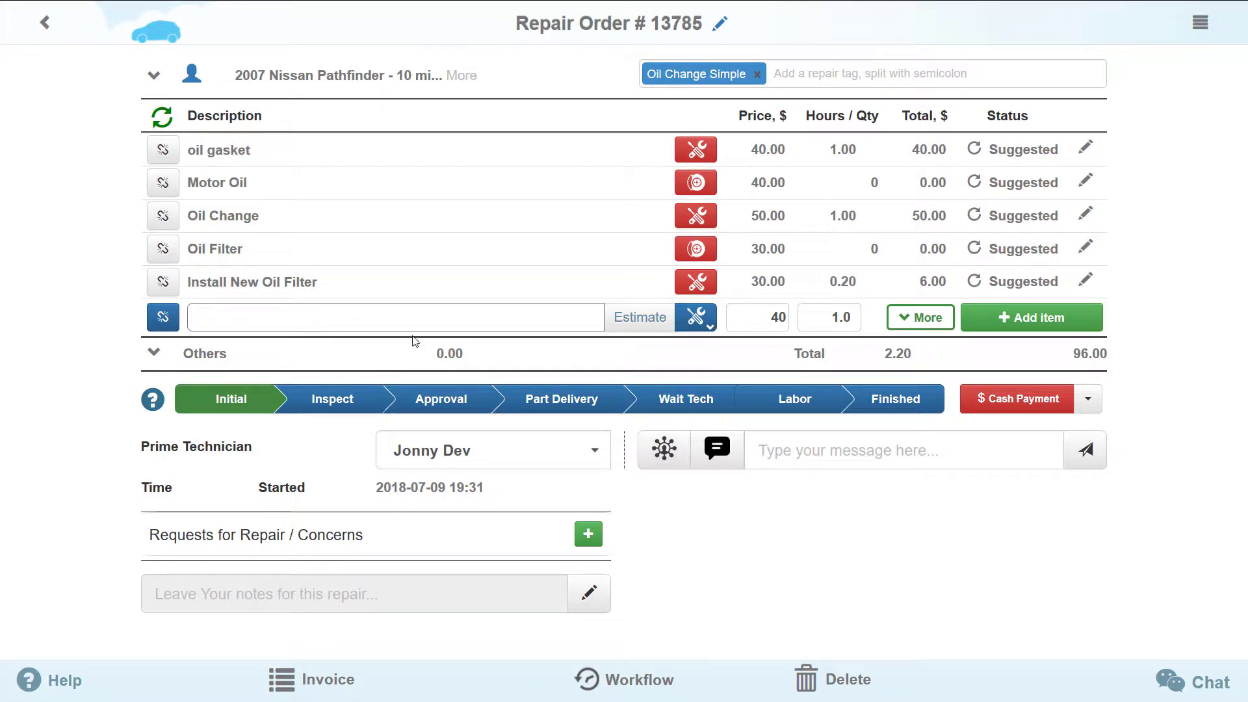
{"action": "left_click", "coordinate": [694, 321]}
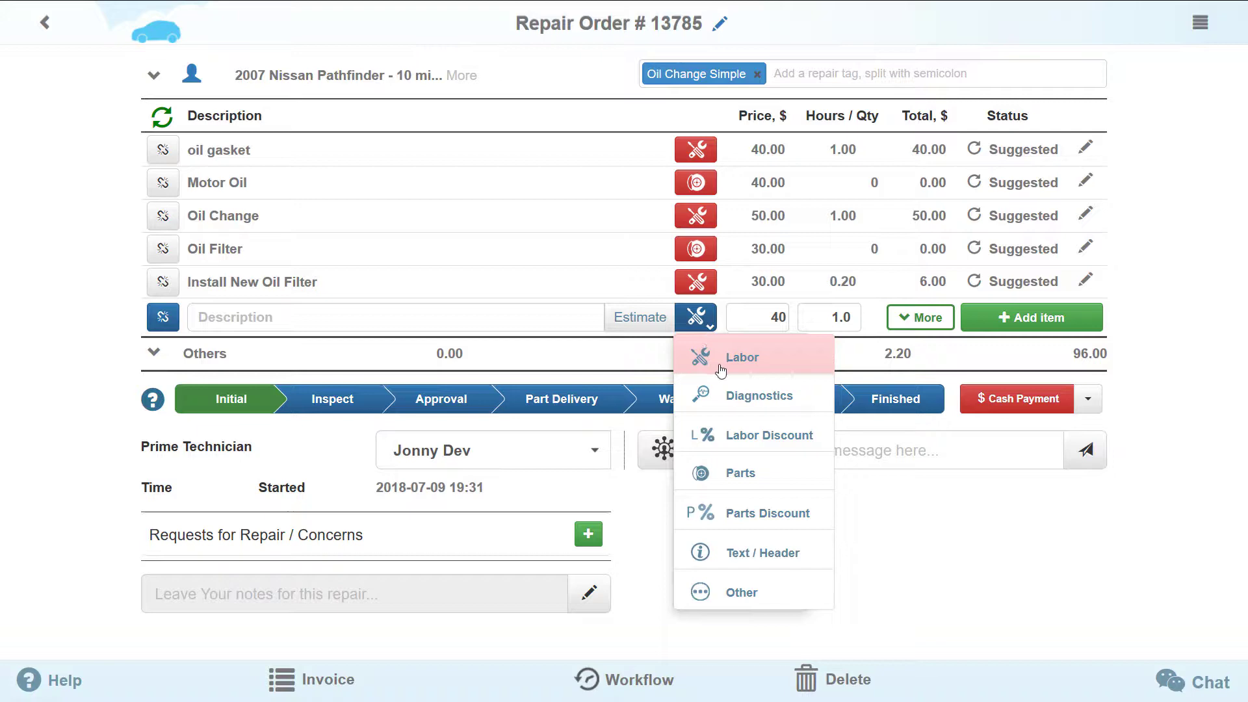
{"action": "left_click", "coordinate": [727, 403]}
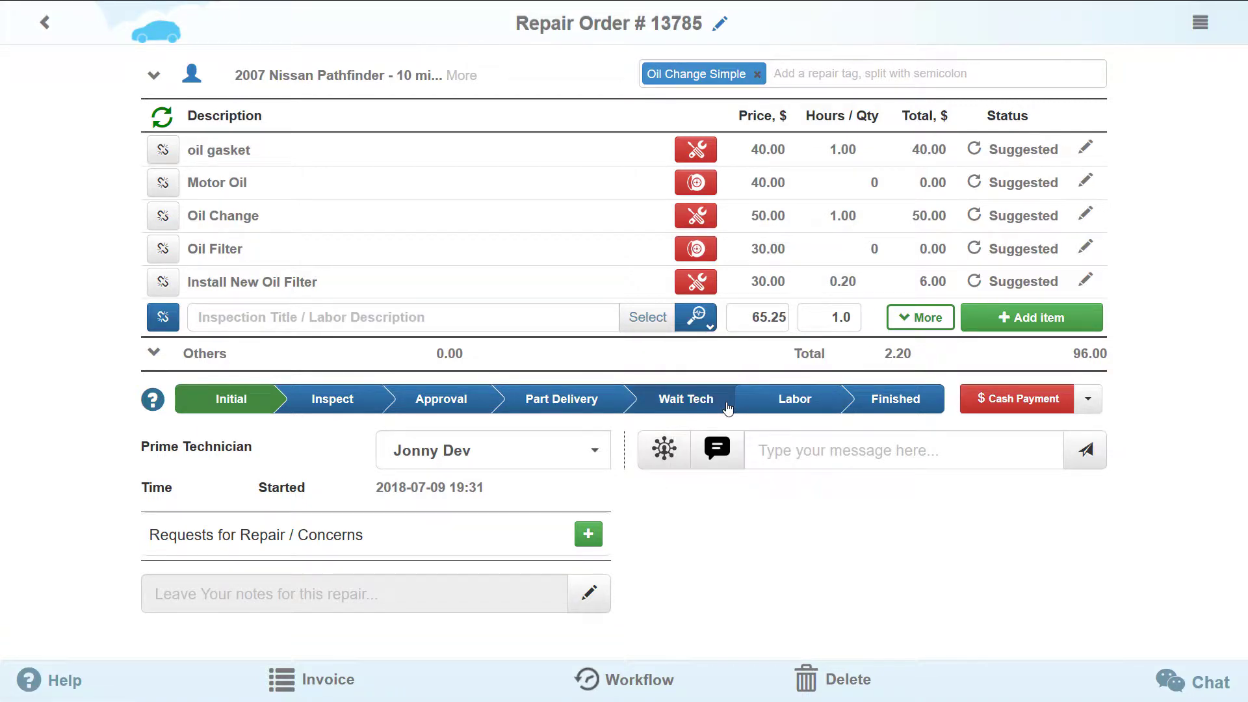
{"action": "left_click", "coordinate": [657, 329]}
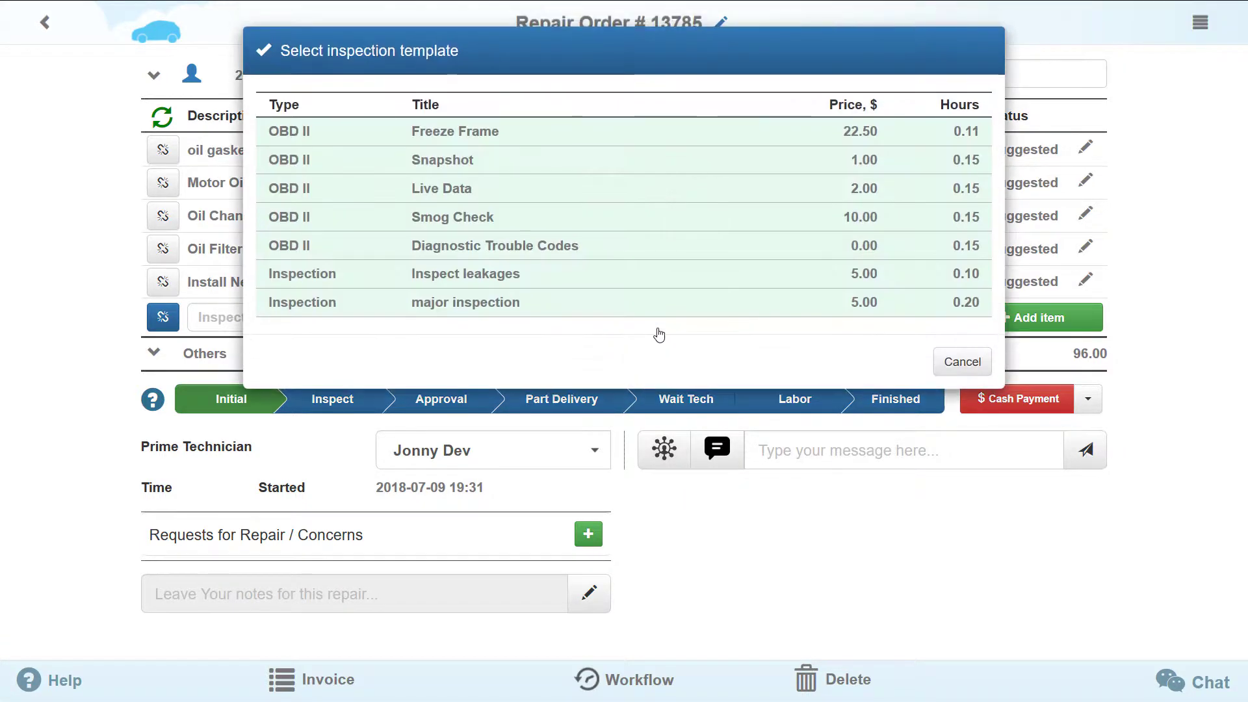
{"action": "left_click", "coordinate": [574, 278]}
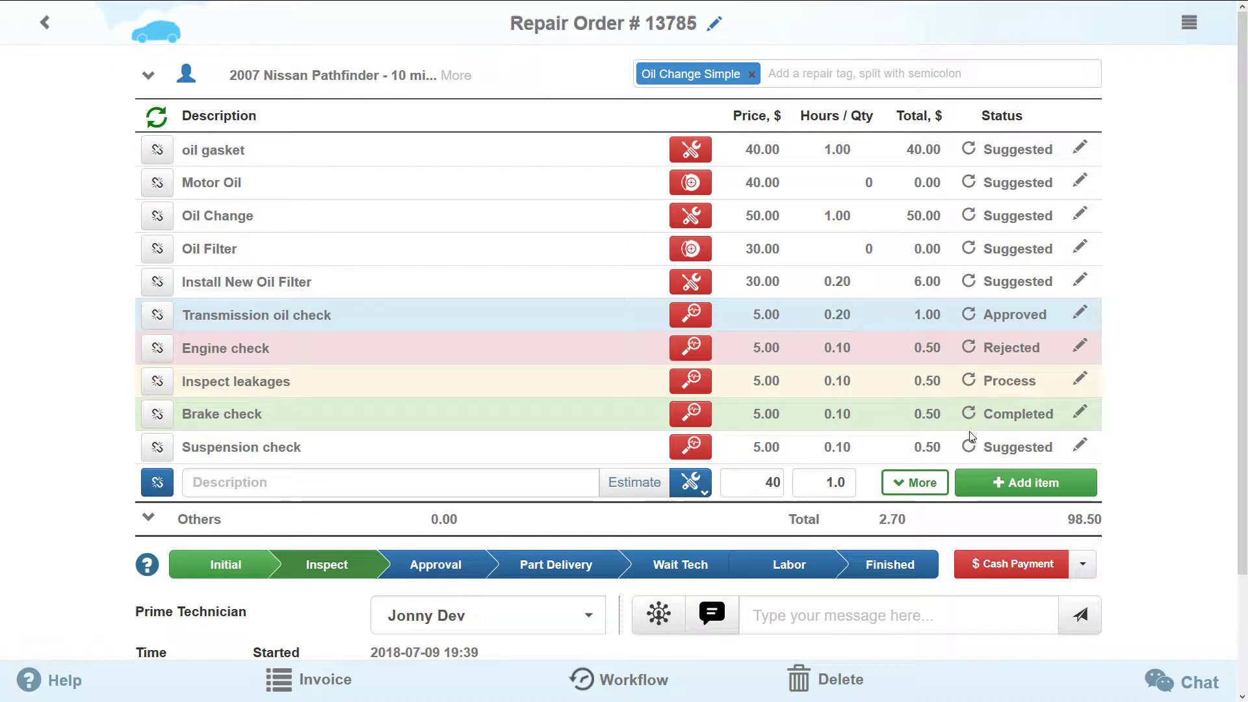
- Set Suspension check, Inspect leakages and Transmission oil check to Completed, dismissing the Inspection done notice
{"action": "left_click", "coordinate": [969, 454]}
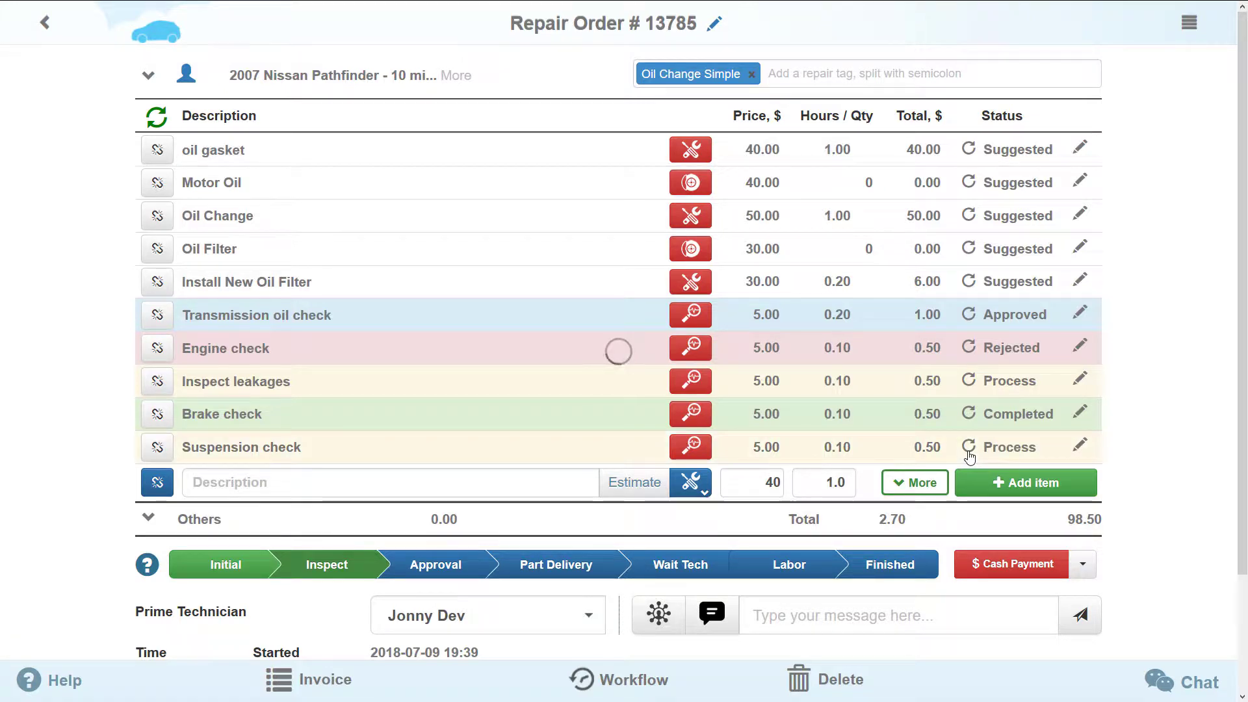
{"action": "left_click", "coordinate": [969, 454]}
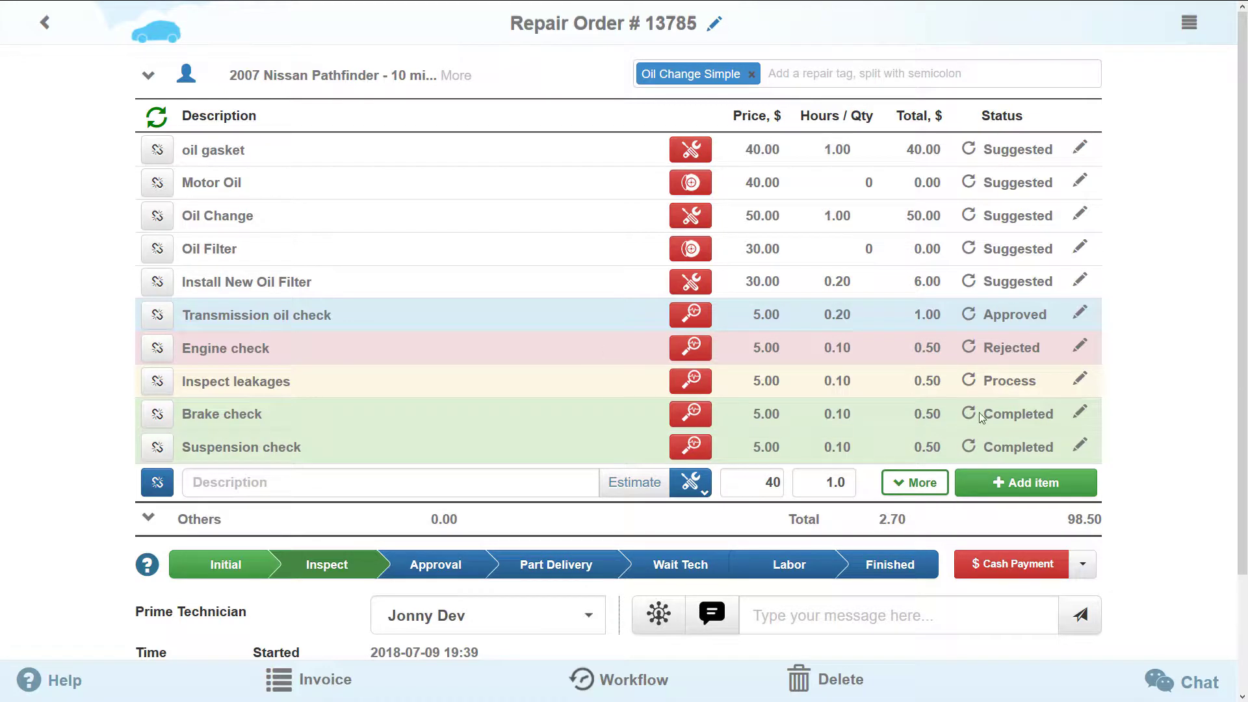
{"action": "left_click", "coordinate": [969, 382]}
{"action": "left_click", "coordinate": [969, 317]}
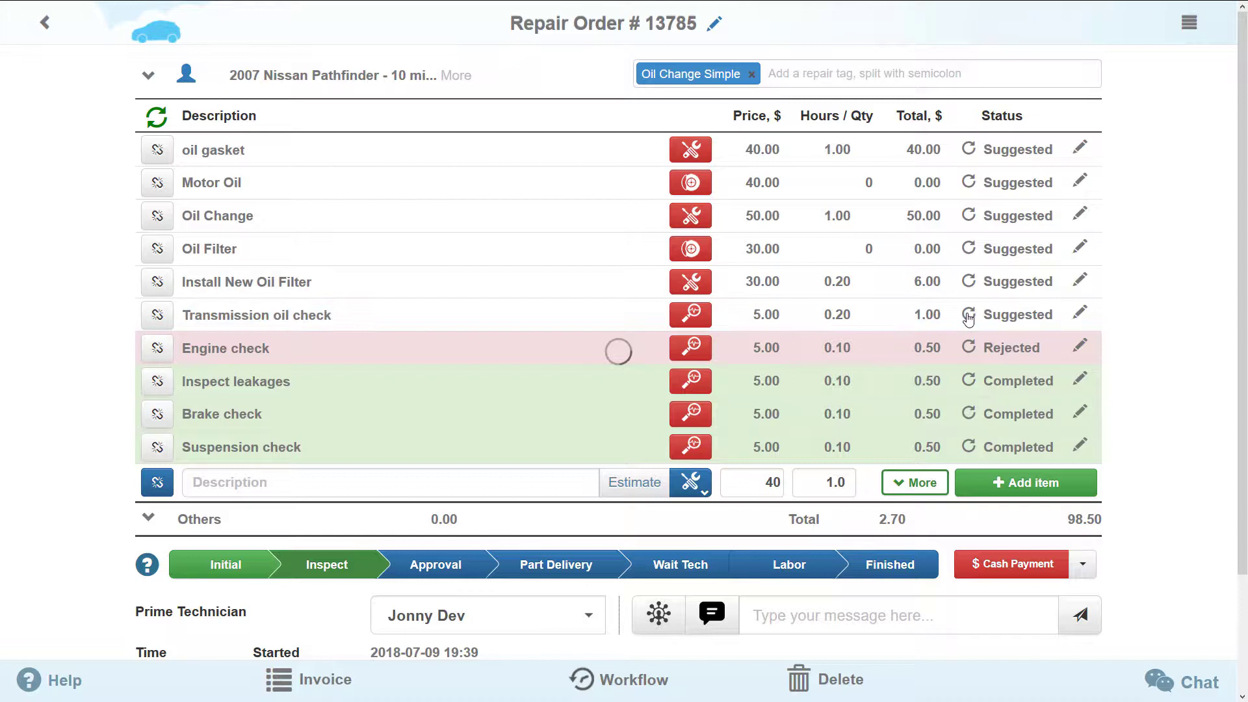
{"action": "left_click", "coordinate": [969, 317]}
{"action": "left_click", "coordinate": [969, 317]}
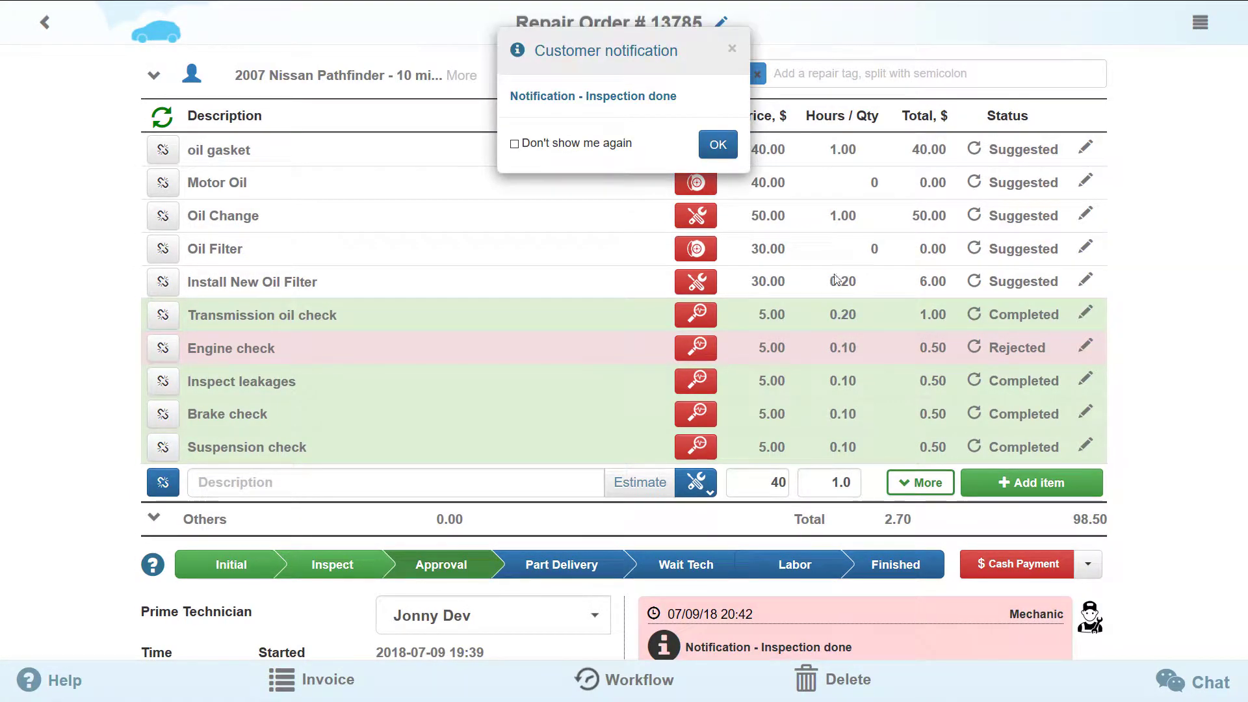
{"action": "left_click", "coordinate": [718, 145]}
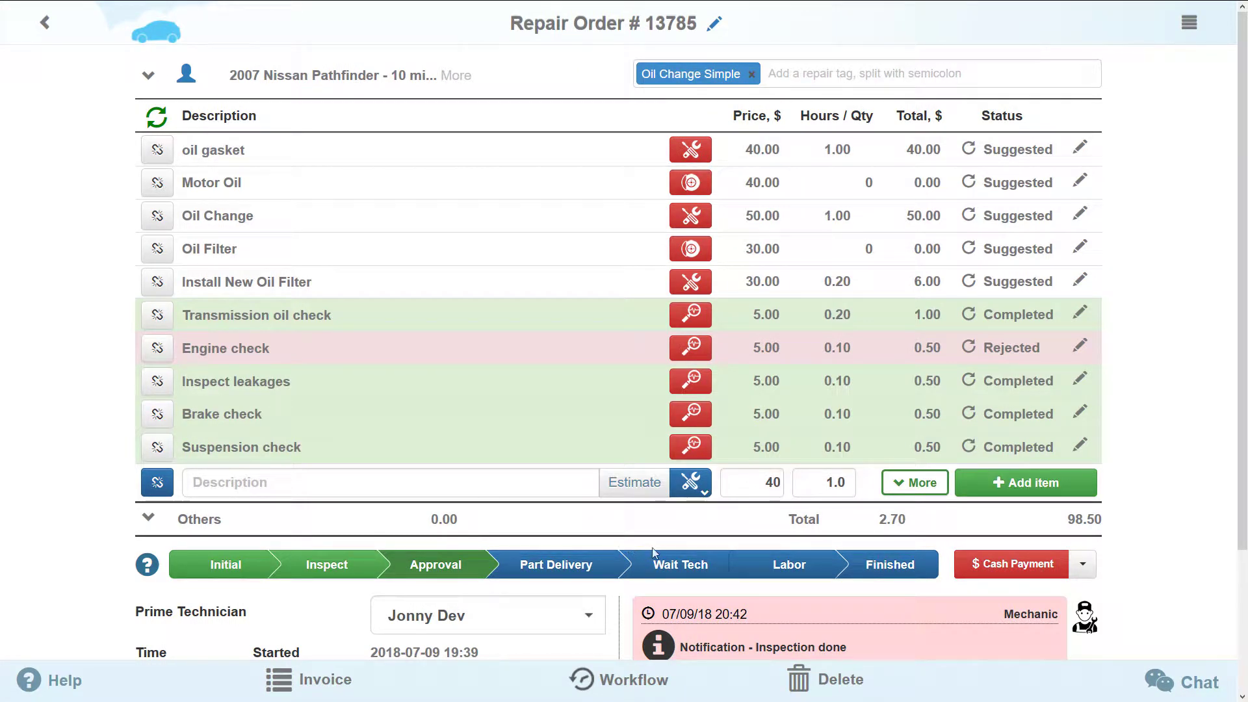
- Approve the oil gasket, Motor Oil, Oil Change, Oil Filter and Install New Oil Filter lines
{"action": "left_click", "coordinate": [968, 153]}
{"action": "left_click", "coordinate": [969, 183]}
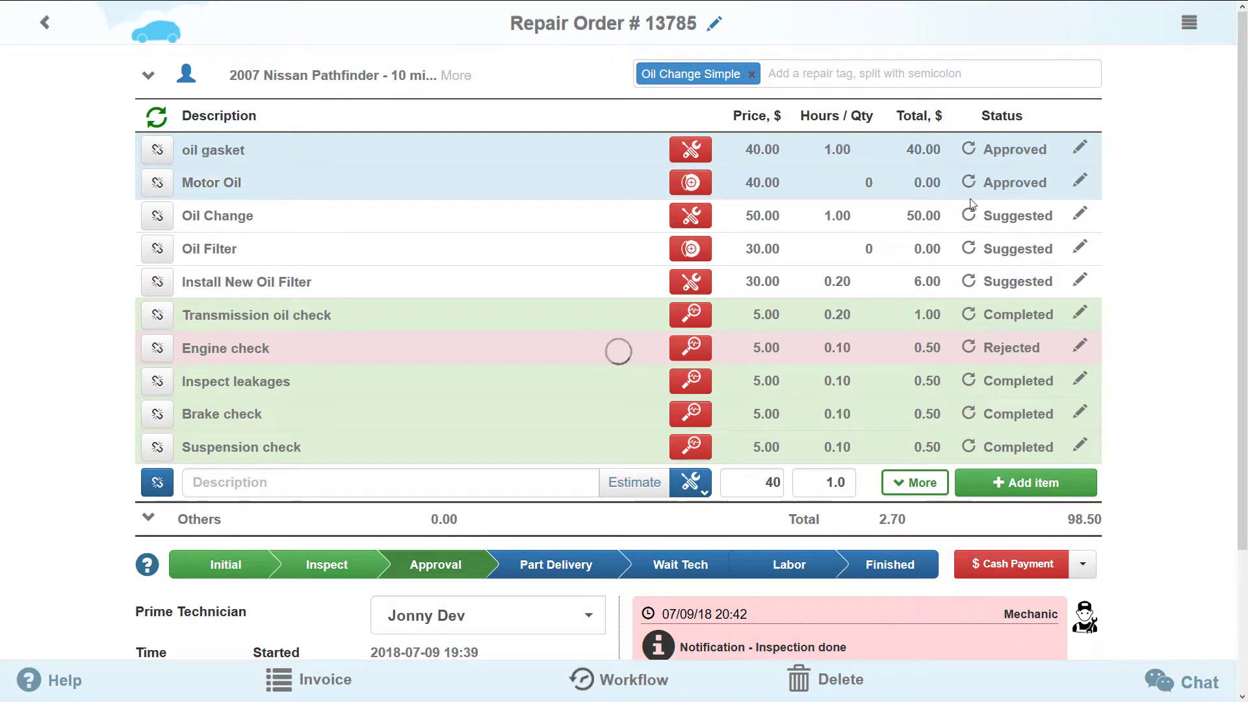
{"action": "left_click", "coordinate": [969, 215]}
{"action": "left_click", "coordinate": [969, 249]}
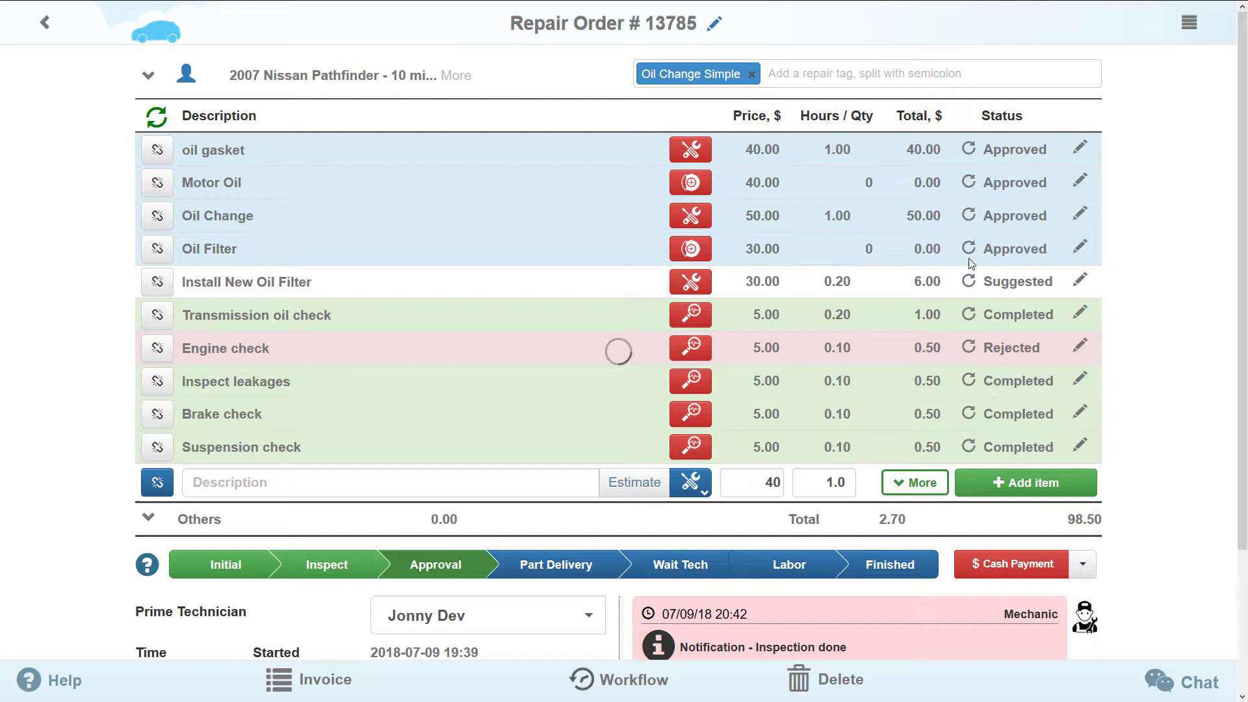
{"action": "left_click", "coordinate": [969, 289]}
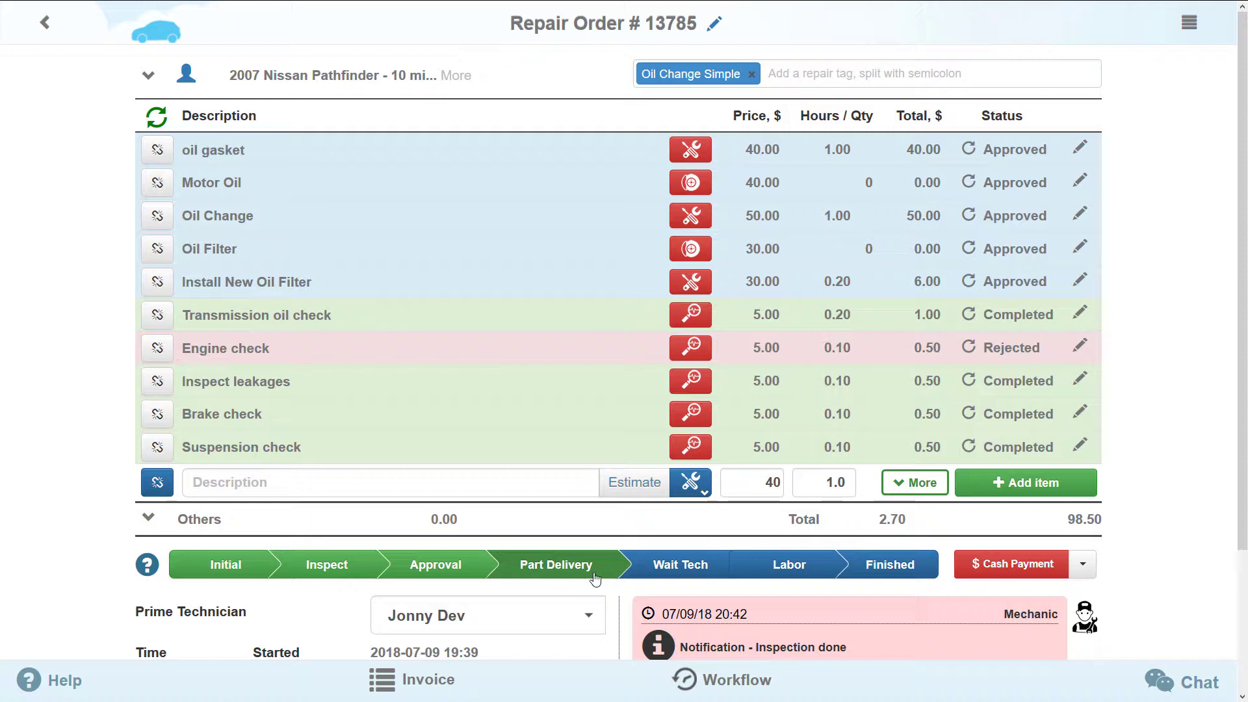
{"action": "scroll", "coordinate": [591, 582], "scroll_direction": "down", "scroll_amount": 3}
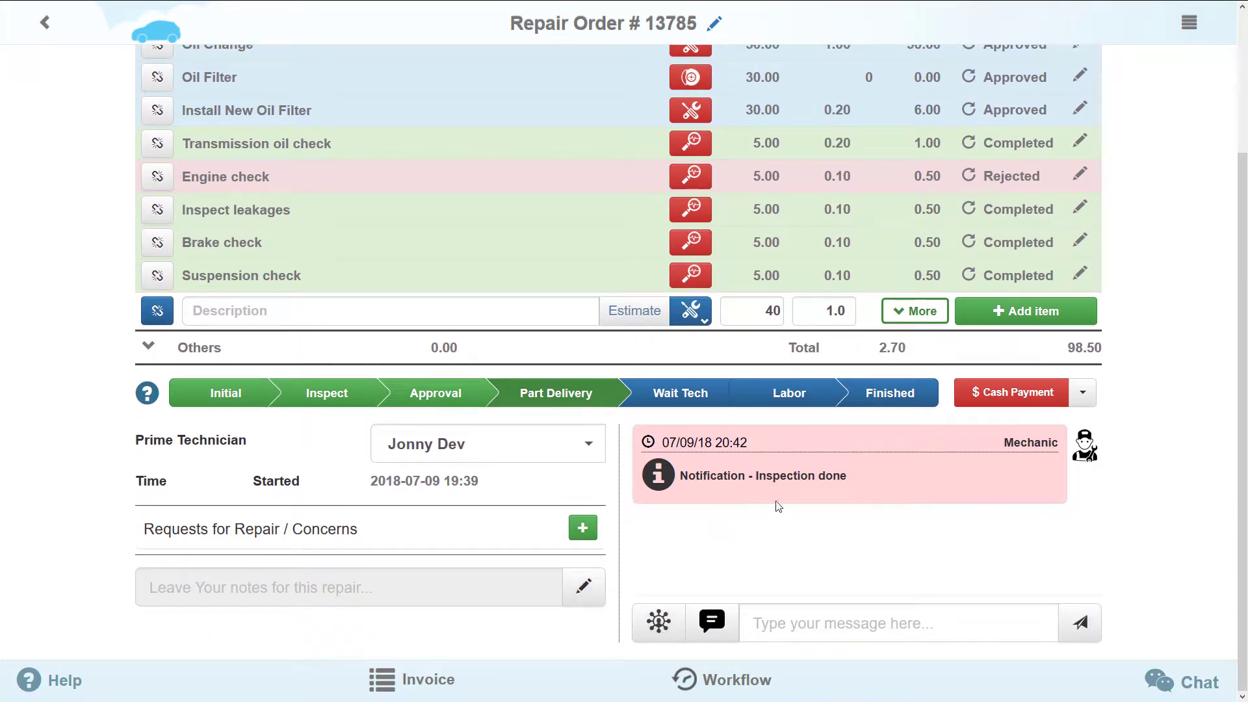
{"action": "scroll", "coordinate": [789, 486], "scroll_direction": "up", "scroll_amount": 3}
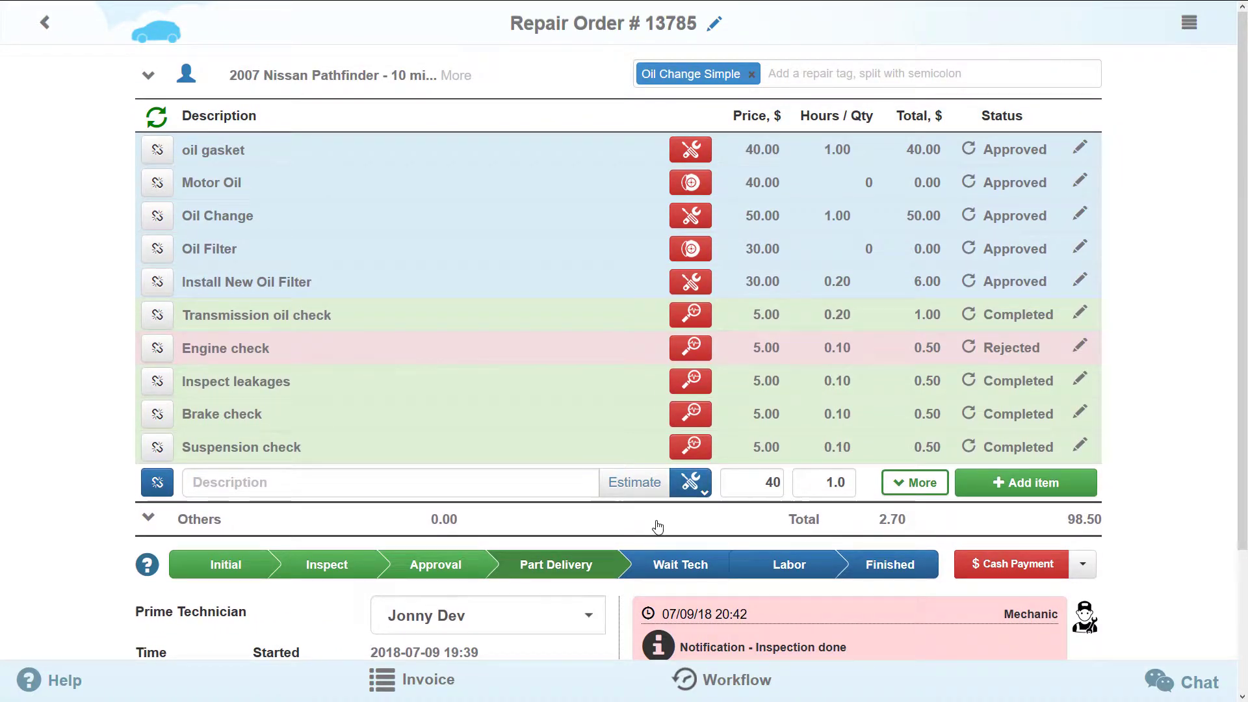
- Order the AC Delco pf2057 oil filter from an online store for the Oil Filter line
{"action": "left_click", "coordinate": [691, 249]}
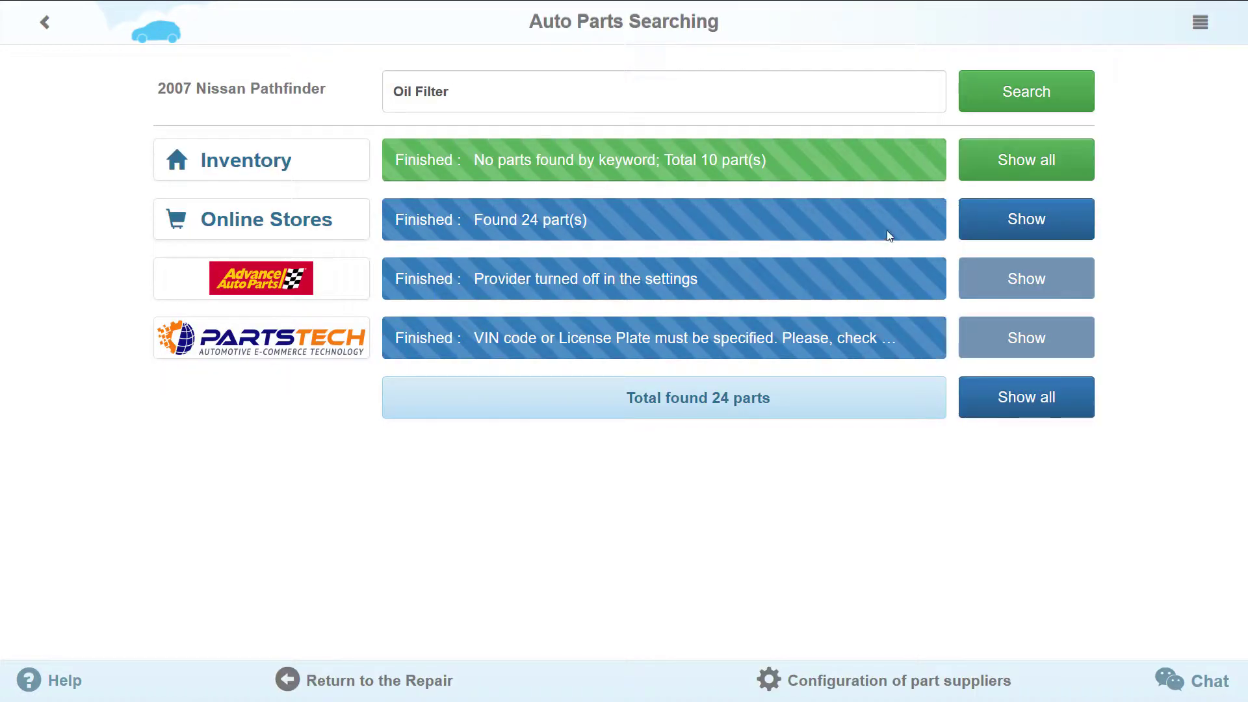
{"action": "left_click", "coordinate": [992, 225]}
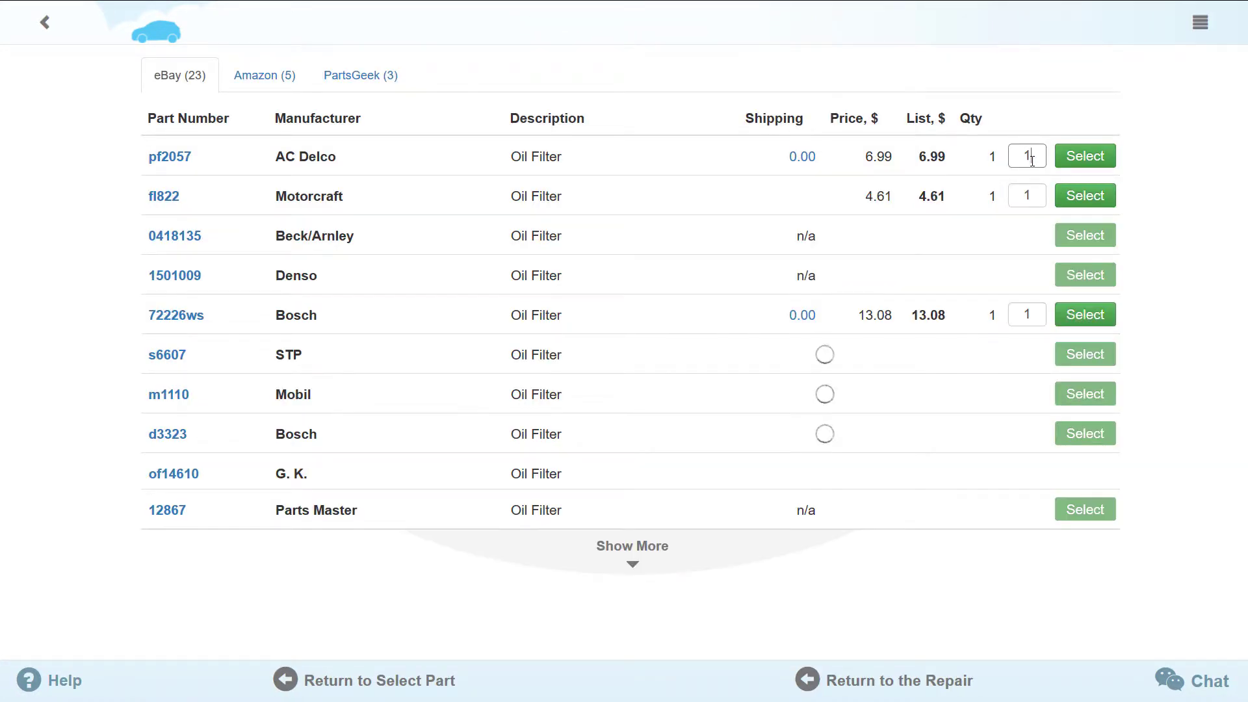
{"action": "left_click", "coordinate": [1082, 158]}
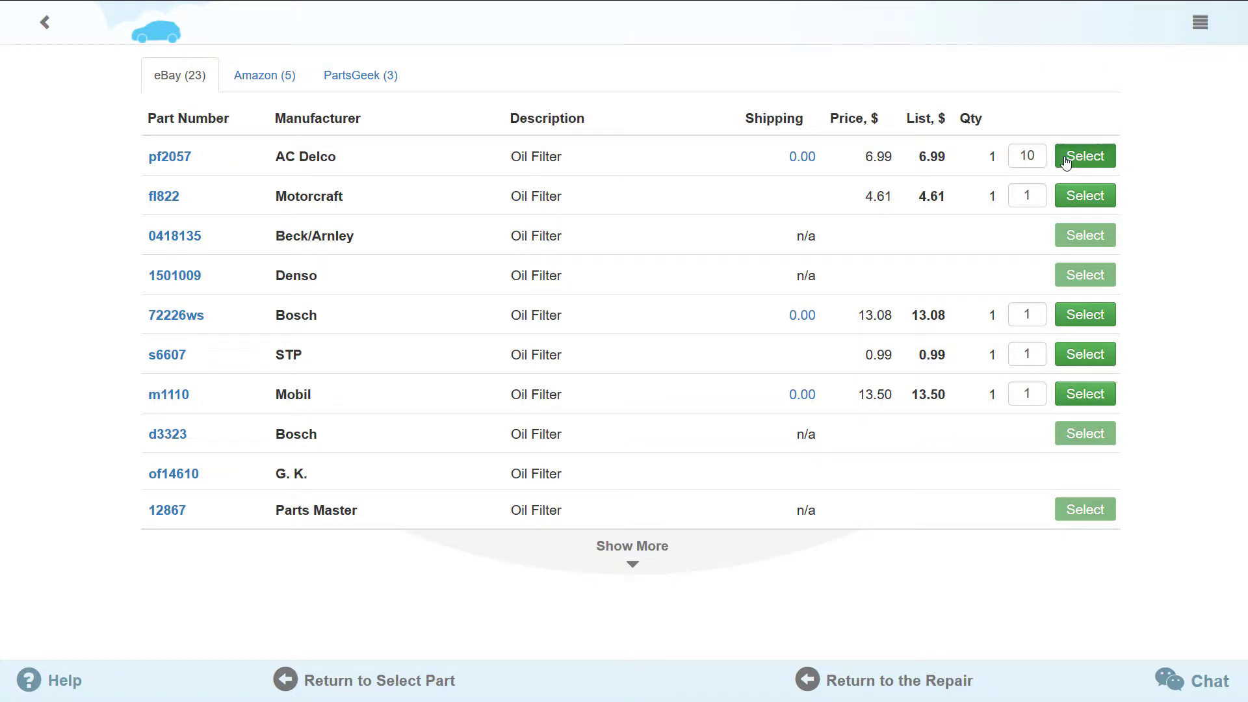
{"action": "left_click", "coordinate": [435, 683]}
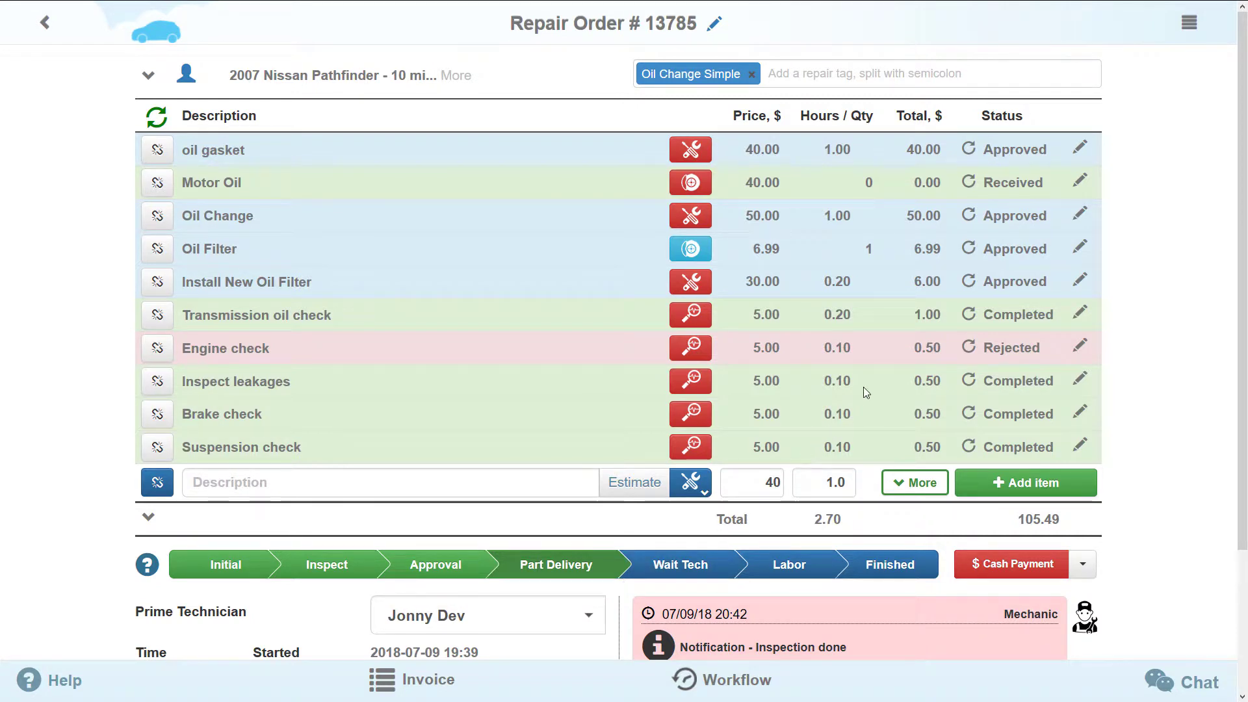
- Advance the Oil Filter part from Approved through Shipped to Received
{"action": "left_click", "coordinate": [968, 250]}
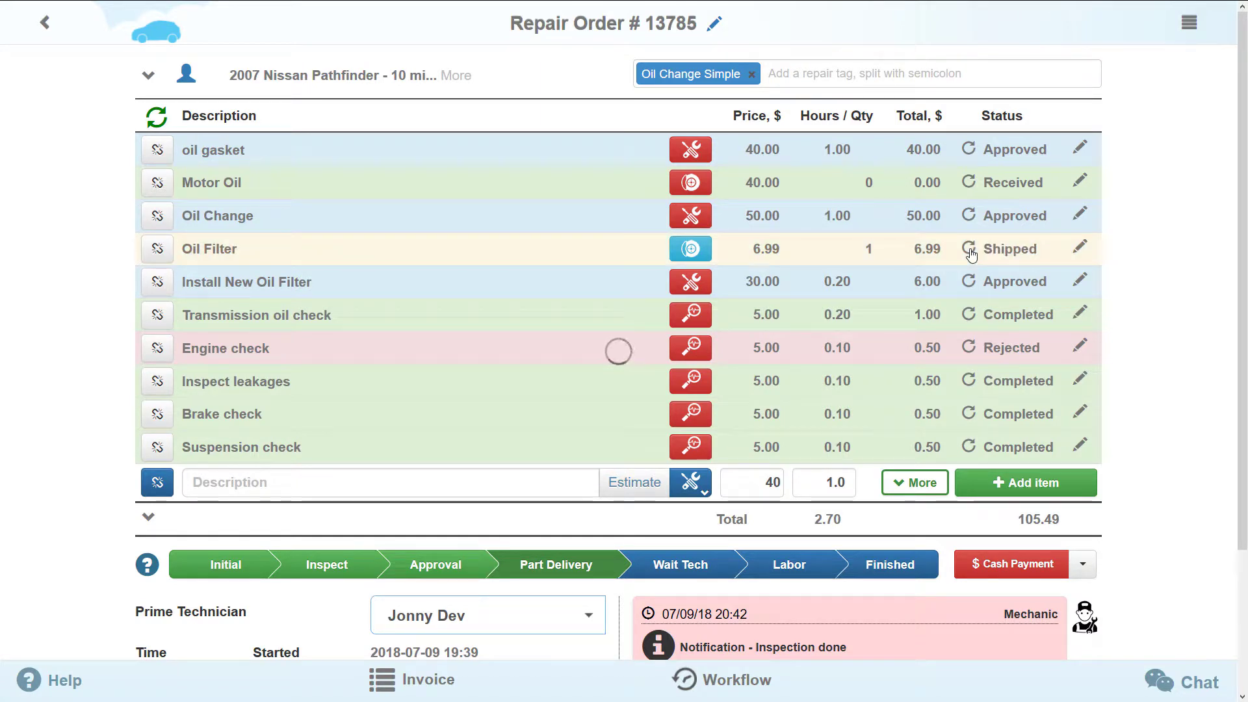
{"action": "left_click", "coordinate": [969, 250]}
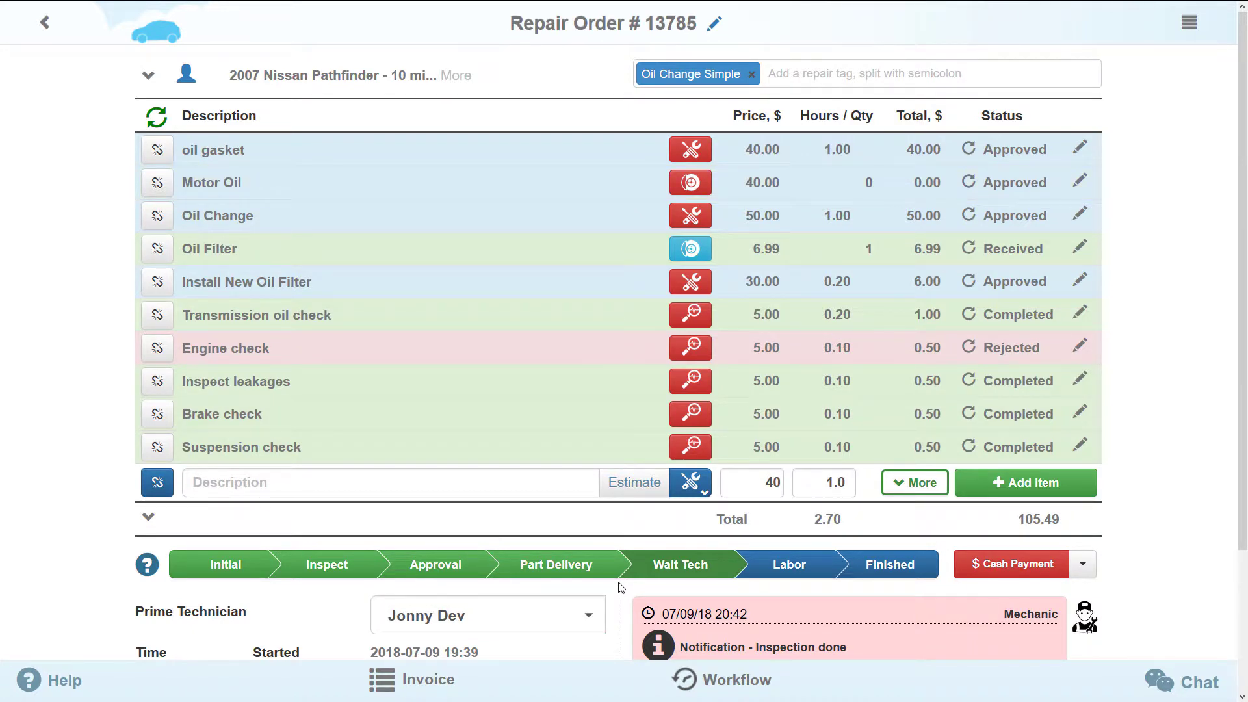
- Make the other technician the prime technician and view the repair order's workflow timeline
{"action": "scroll", "coordinate": [621, 587], "scroll_direction": "down", "scroll_amount": 3}
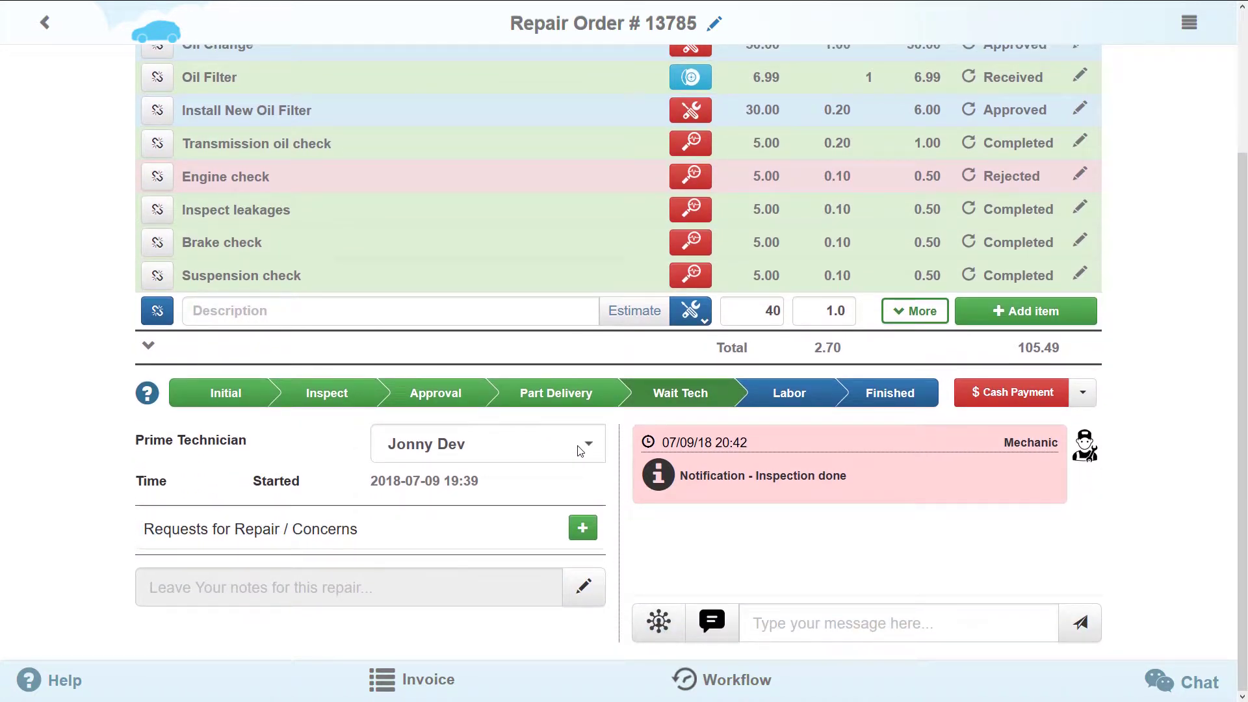
{"action": "left_click", "coordinate": [580, 450]}
{"action": "left_click", "coordinate": [572, 476]}
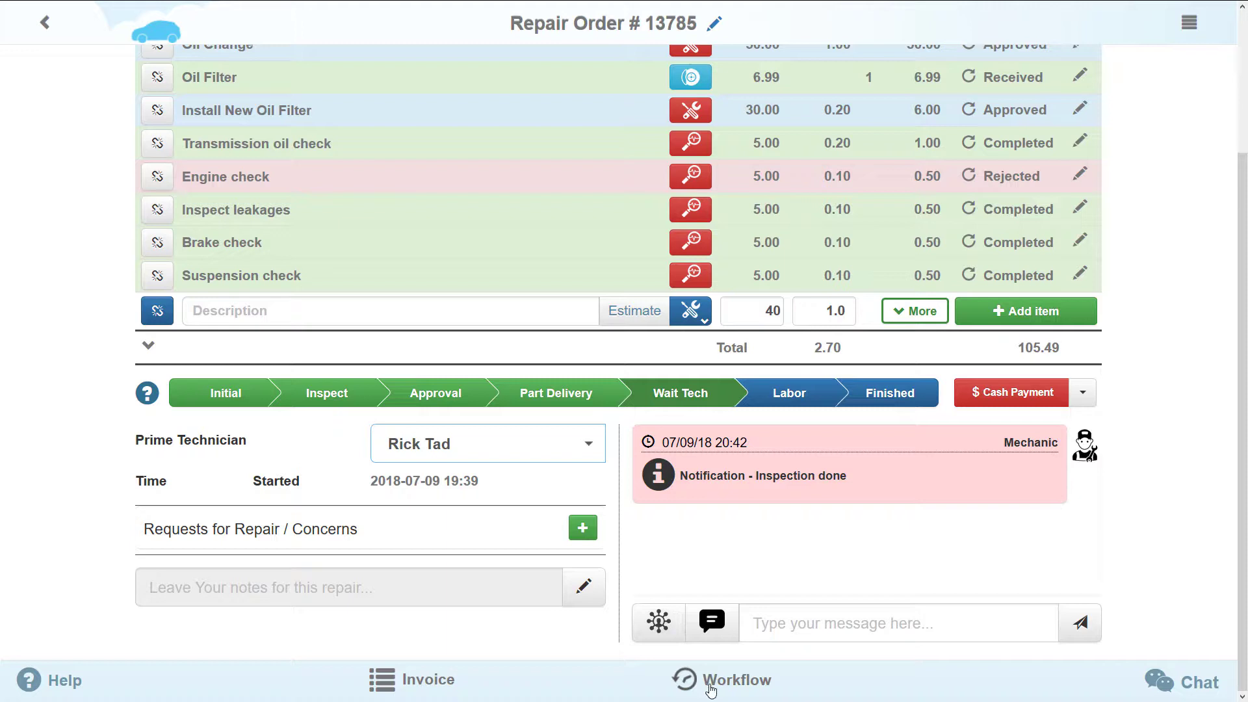
{"action": "left_click", "coordinate": [713, 692]}
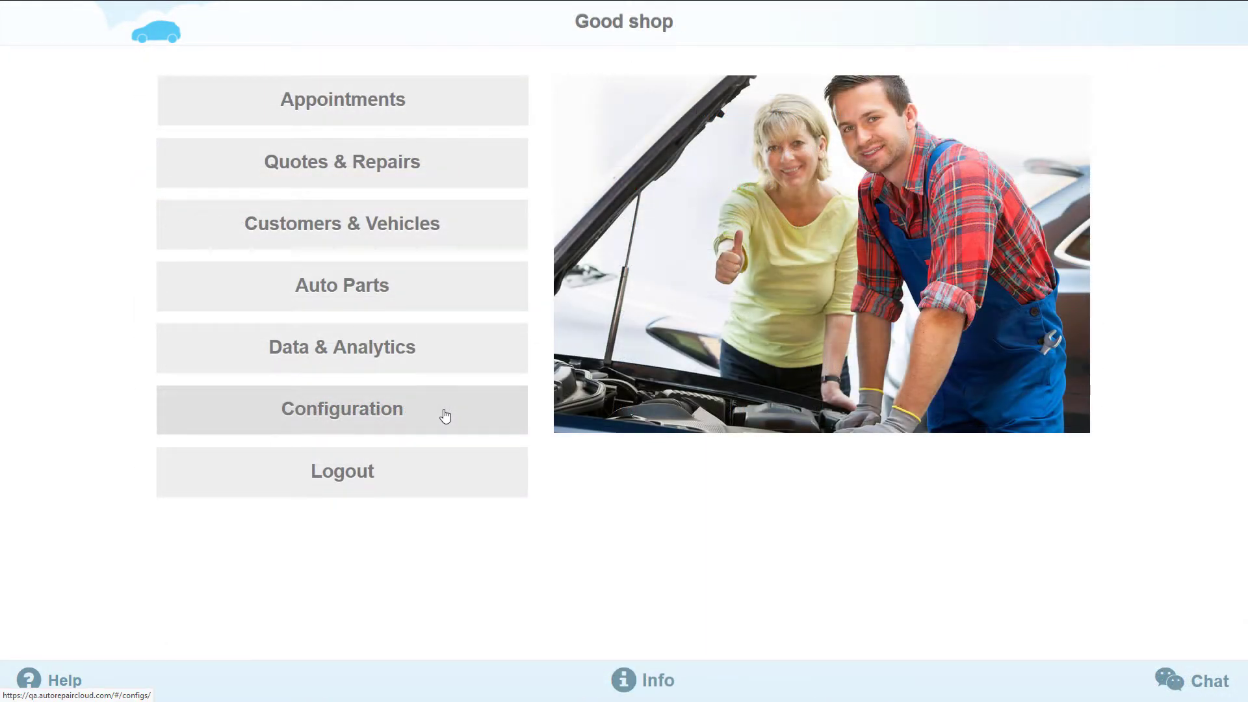
- In Workflow configuration, set a specific default worker for the Part delivery step and save
{"action": "left_click", "coordinate": [445, 415]}
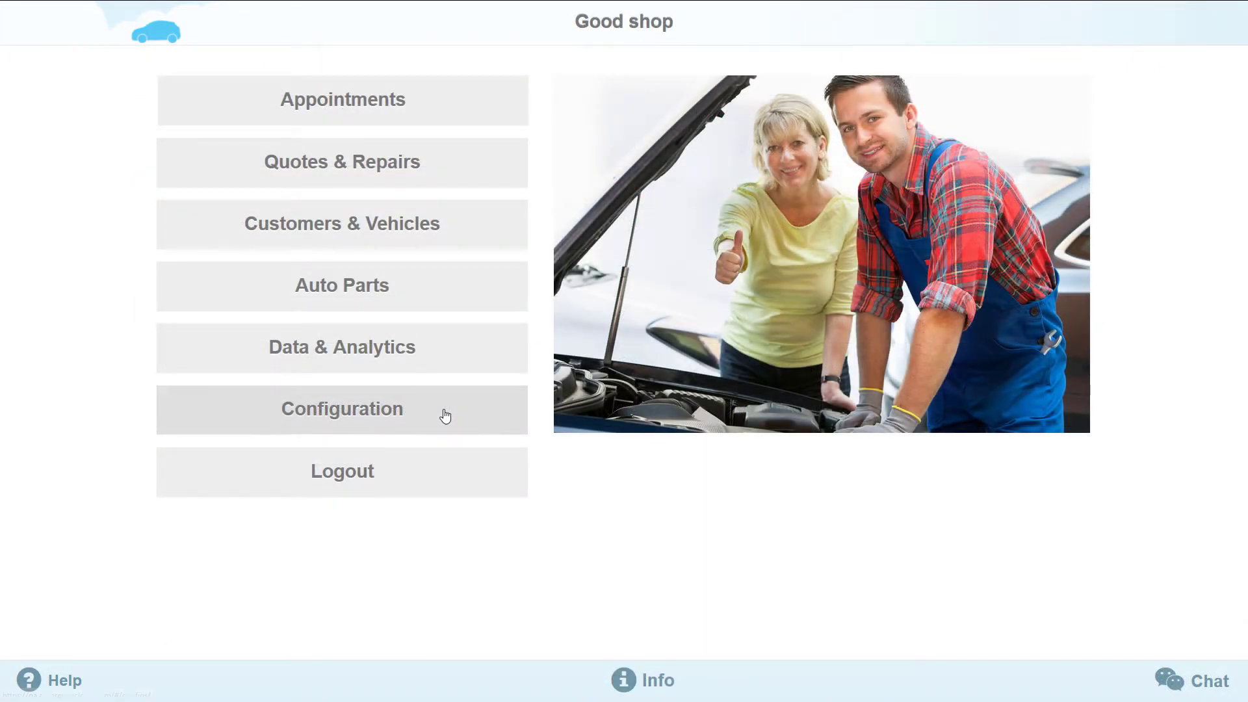
{"action": "left_click", "coordinate": [273, 551]}
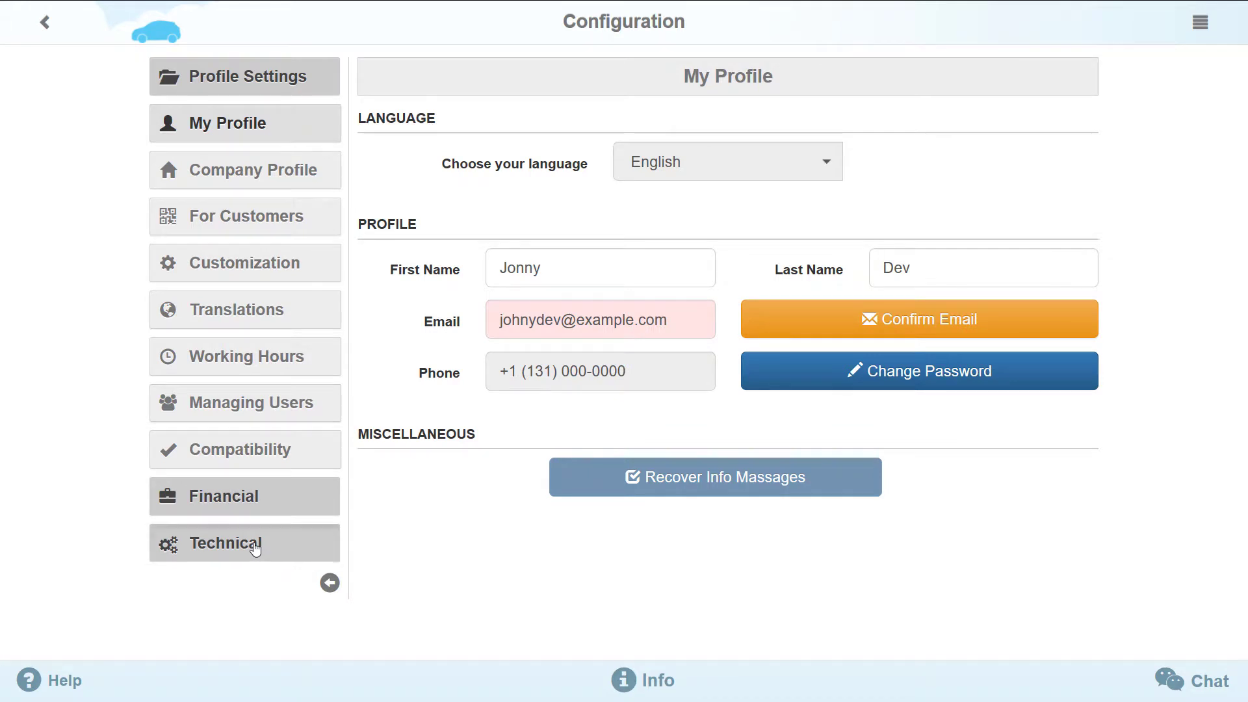
{"action": "left_click", "coordinate": [231, 466]}
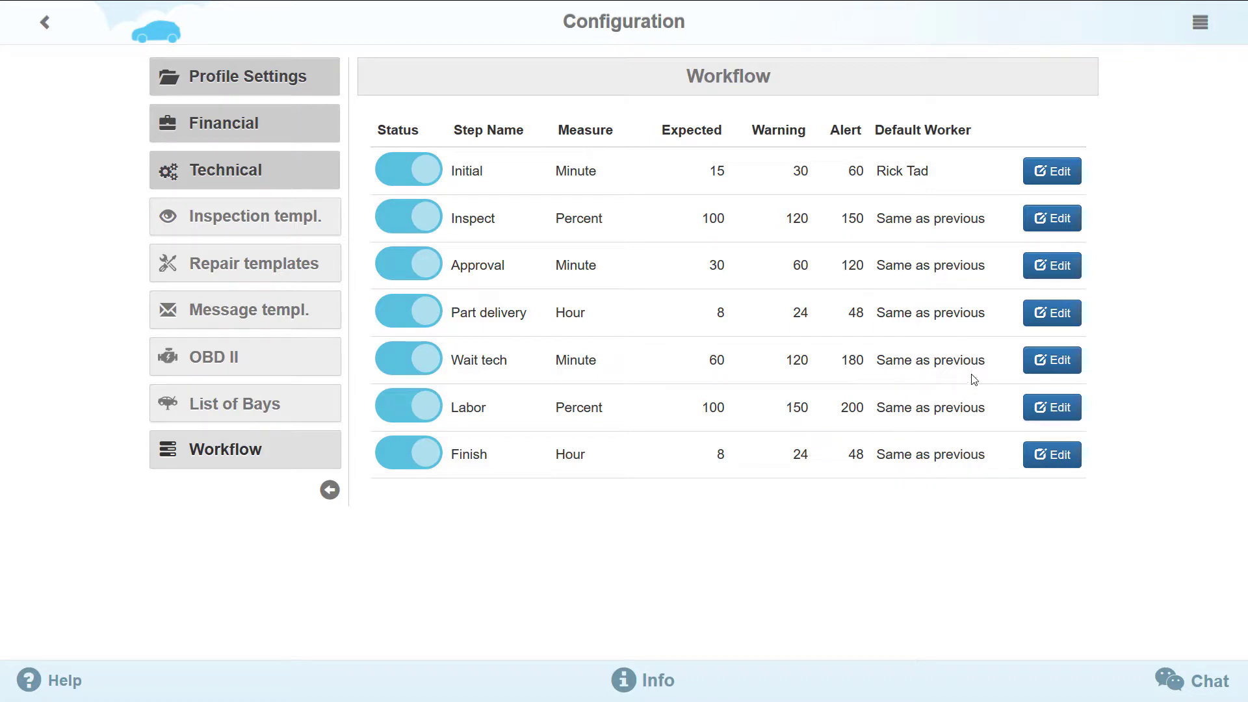
{"action": "left_click", "coordinate": [1058, 319]}
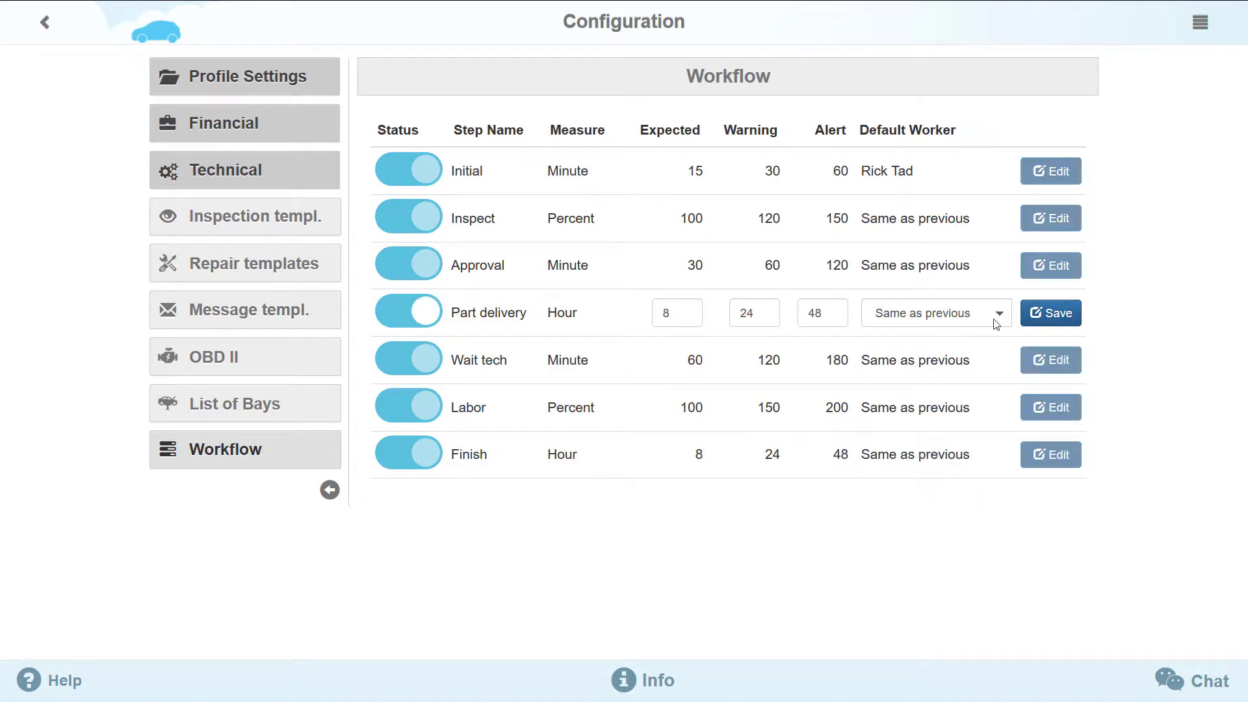
{"action": "left_click", "coordinate": [994, 321]}
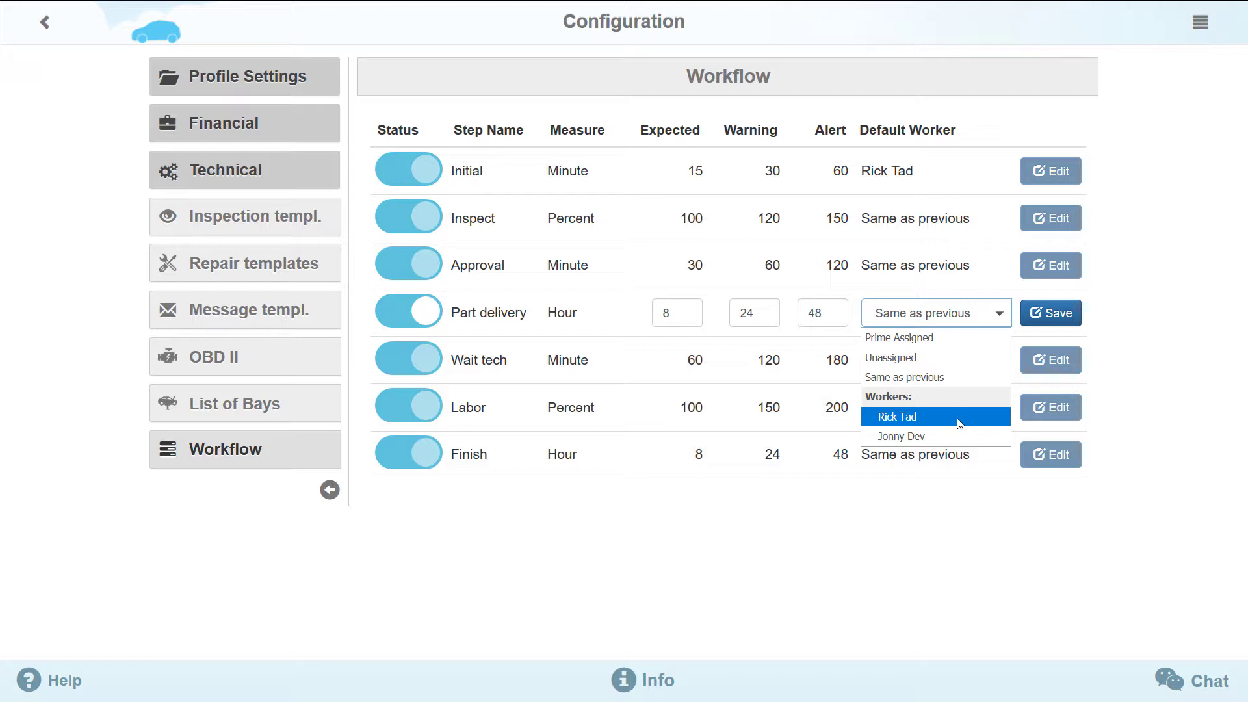
{"action": "left_click", "coordinate": [960, 422]}
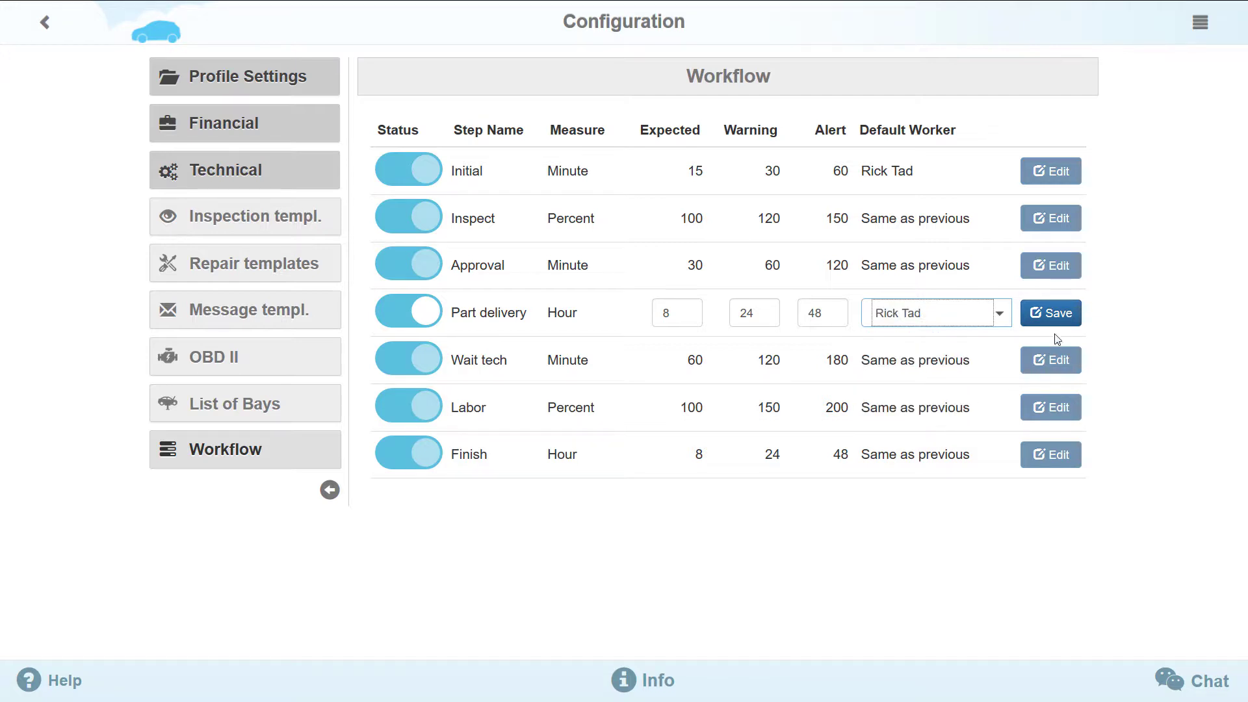
{"action": "left_click", "coordinate": [1065, 320]}
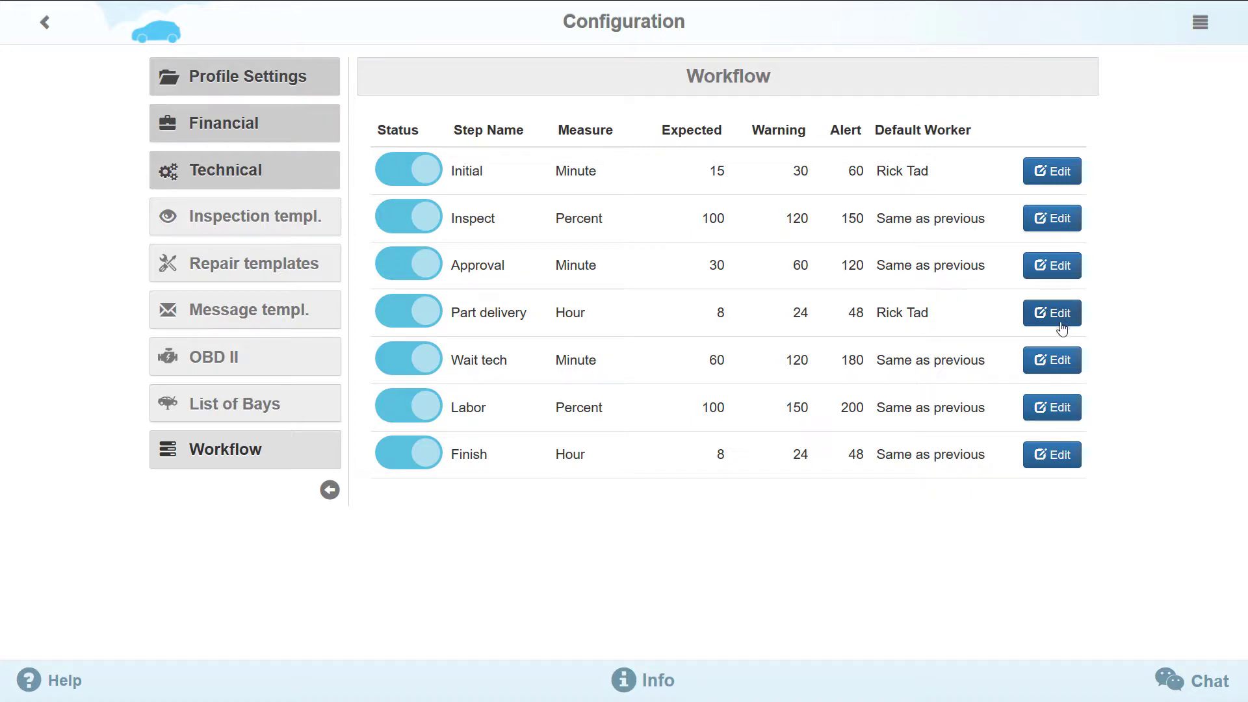
- Set Wait tech's Expected, Warning and Alert to 3, 4 and 5, default worker Same as previous
{"action": "left_click", "coordinate": [1054, 371]}
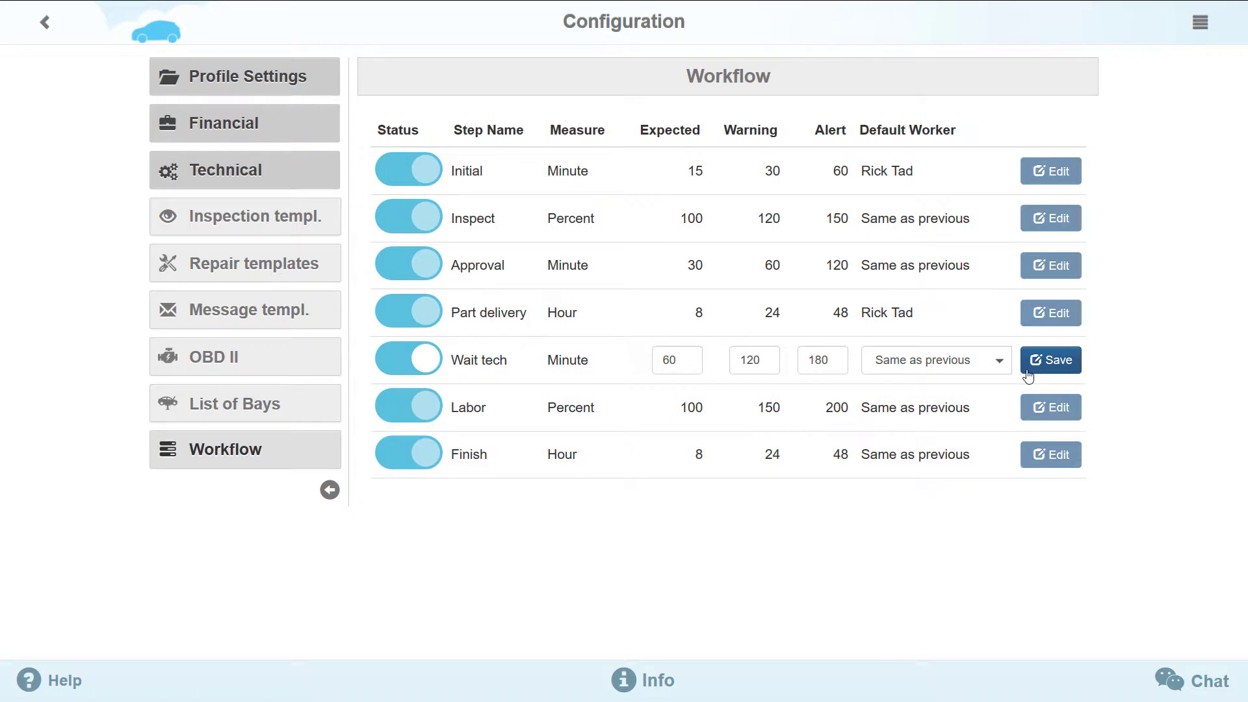
{"action": "left_click", "coordinate": [999, 365]}
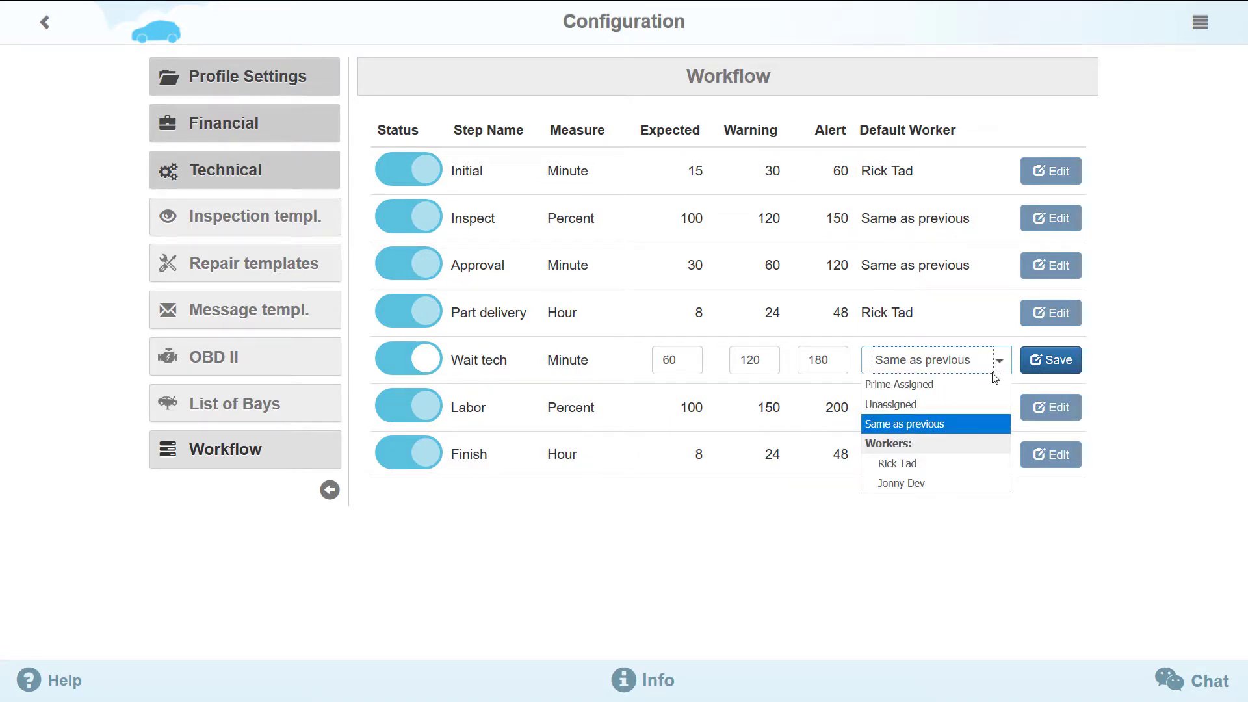
{"action": "left_click", "coordinate": [961, 426]}
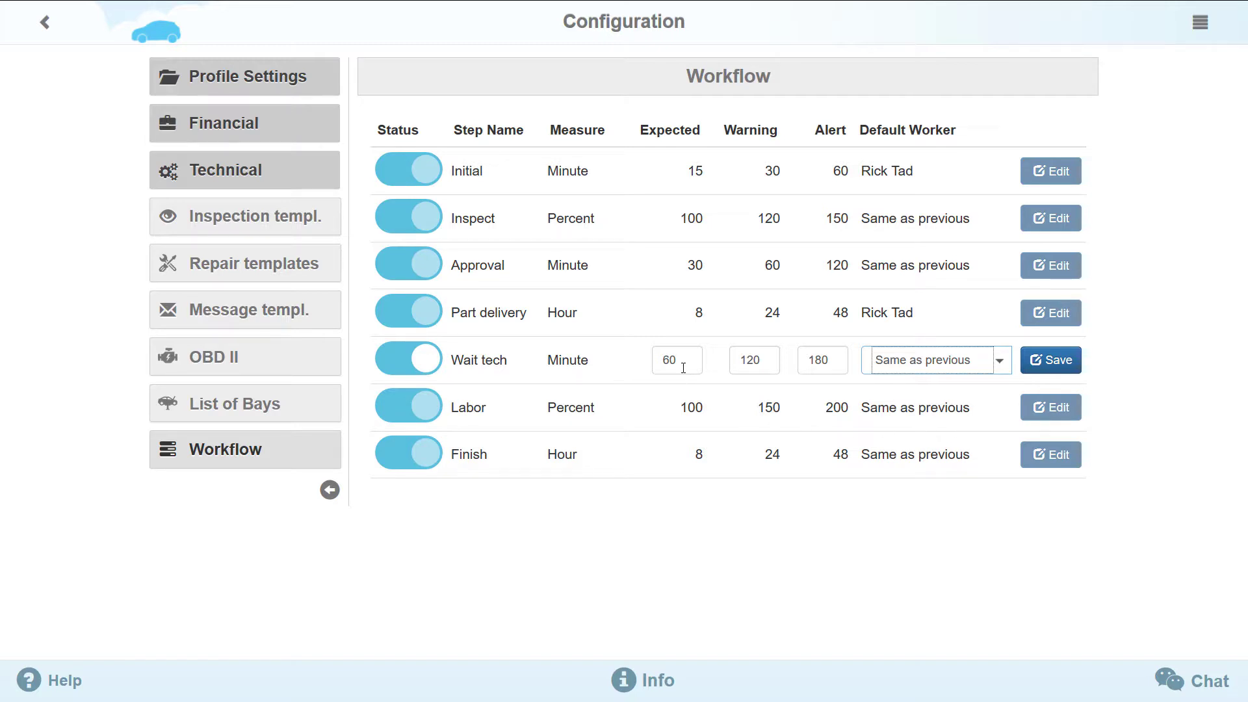
{"action": "left_click_drag", "start_coordinate": [683, 367], "coordinate": [621, 367]}
{"action": "type", "text": "3"}
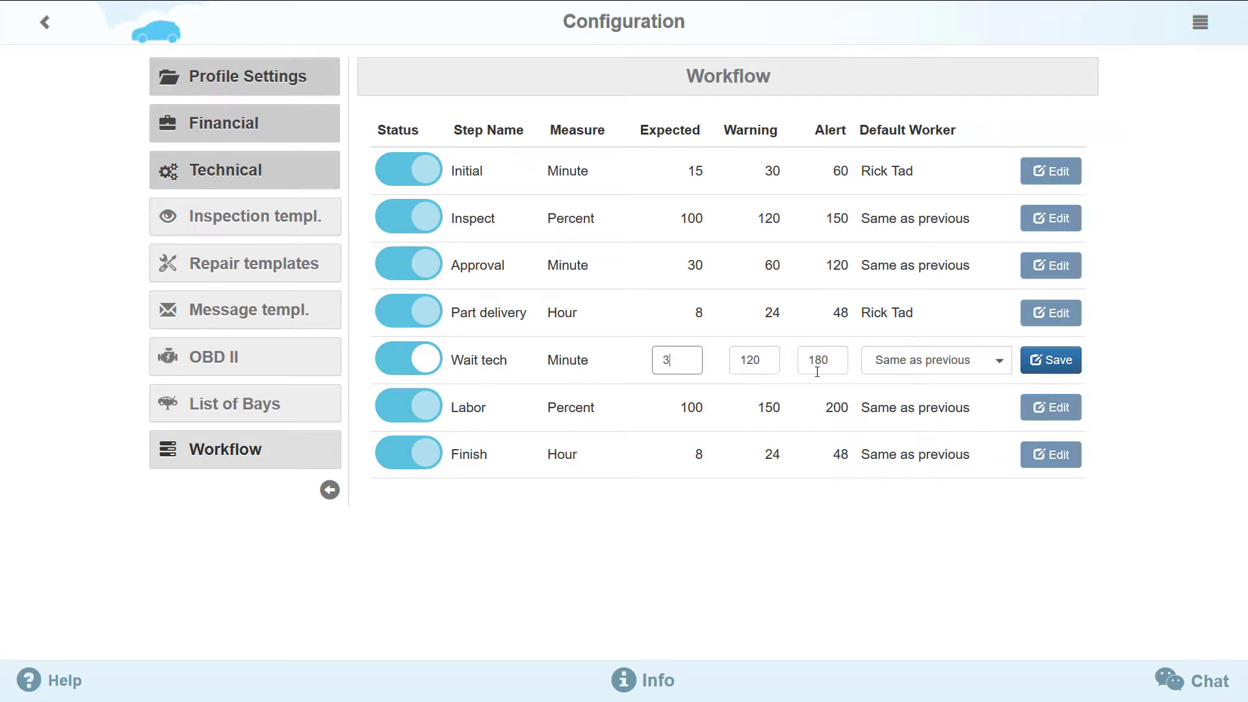
{"action": "left_click_drag", "start_coordinate": [784, 364], "coordinate": [731, 359]}
{"action": "type", "text": "4"}
{"action": "left_click_drag", "start_coordinate": [835, 365], "coordinate": [805, 361]}
{"action": "type", "text": "5"}
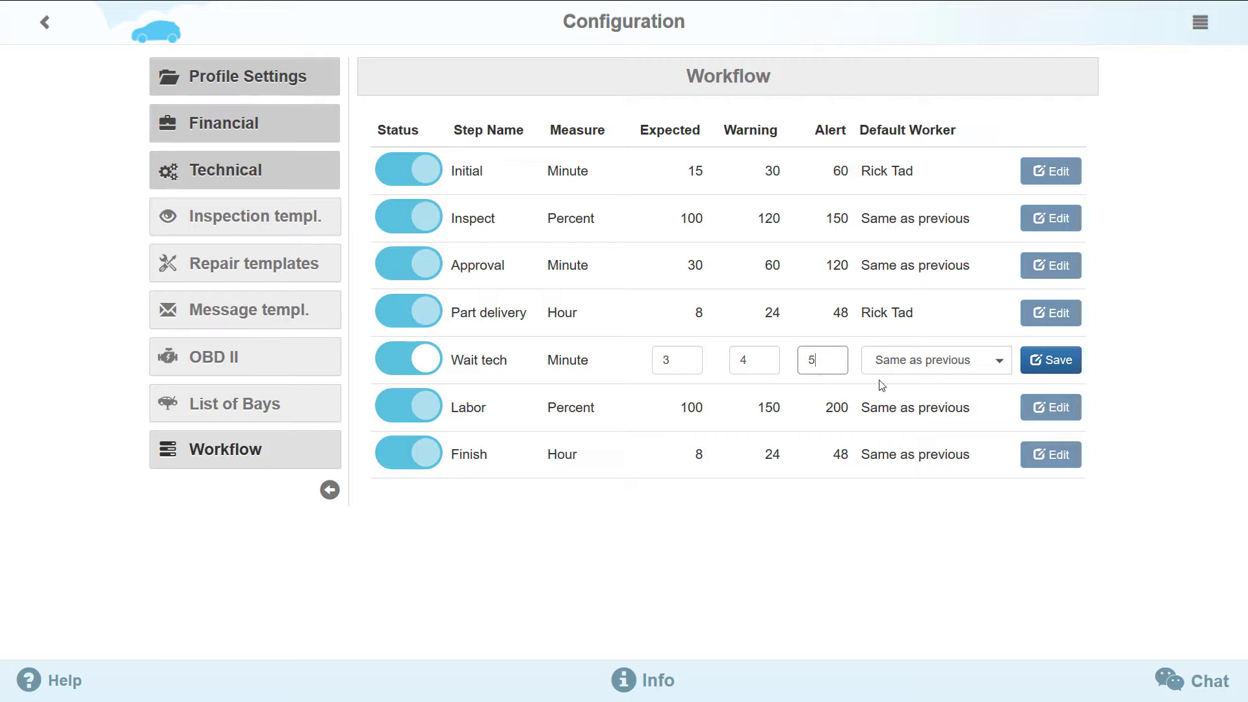
{"action": "left_click", "coordinate": [1051, 373]}
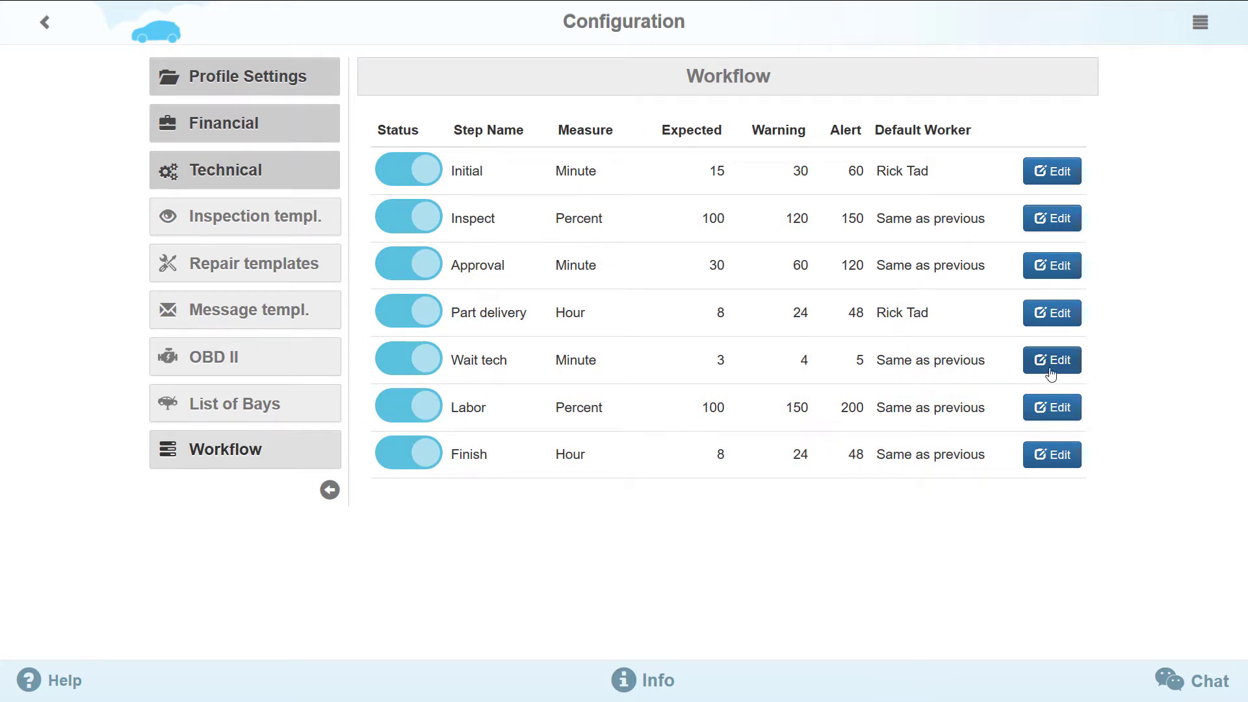
- Turn the Inspect workflow step's Status off and save it
{"action": "left_click", "coordinate": [1047, 221]}
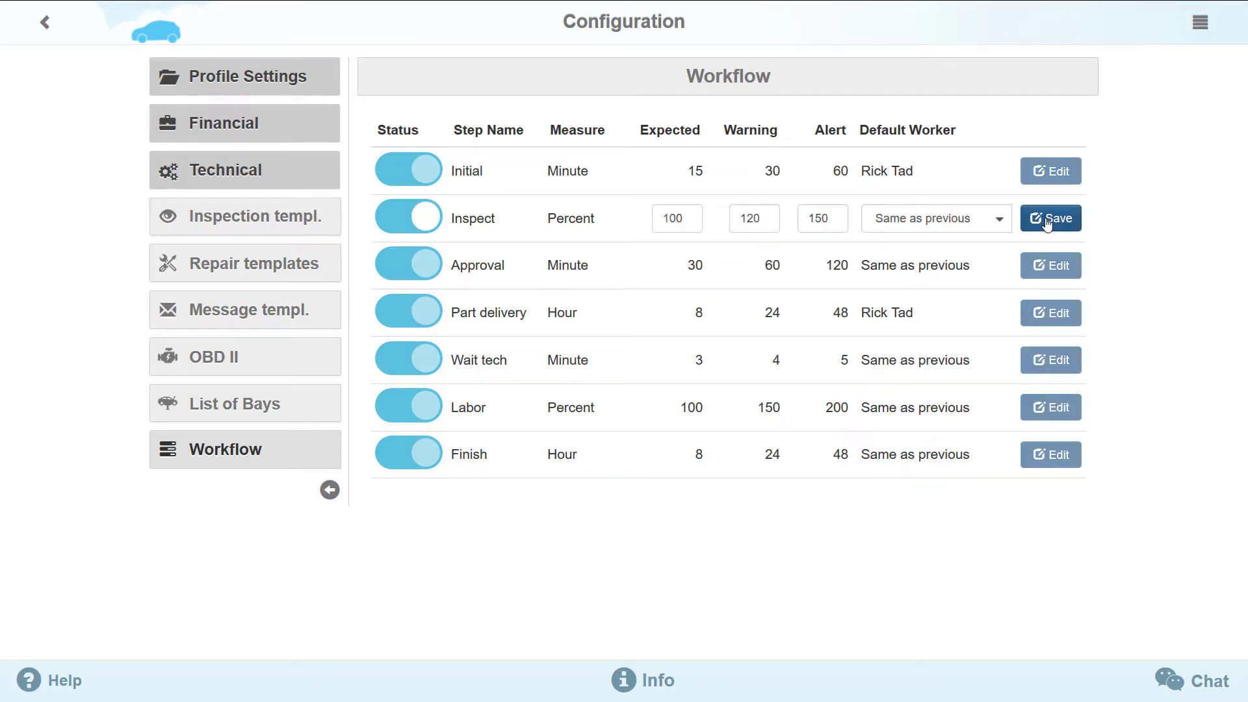
{"action": "left_click", "coordinate": [432, 214]}
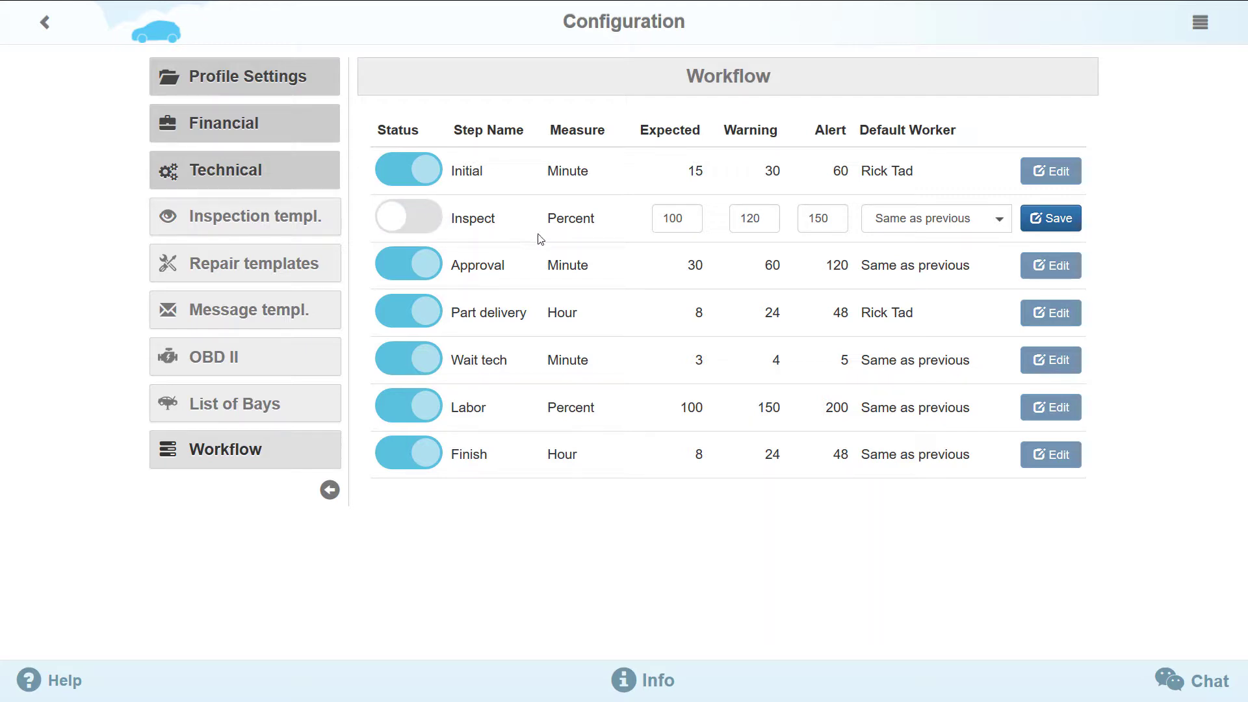
{"action": "left_click", "coordinate": [1064, 231]}
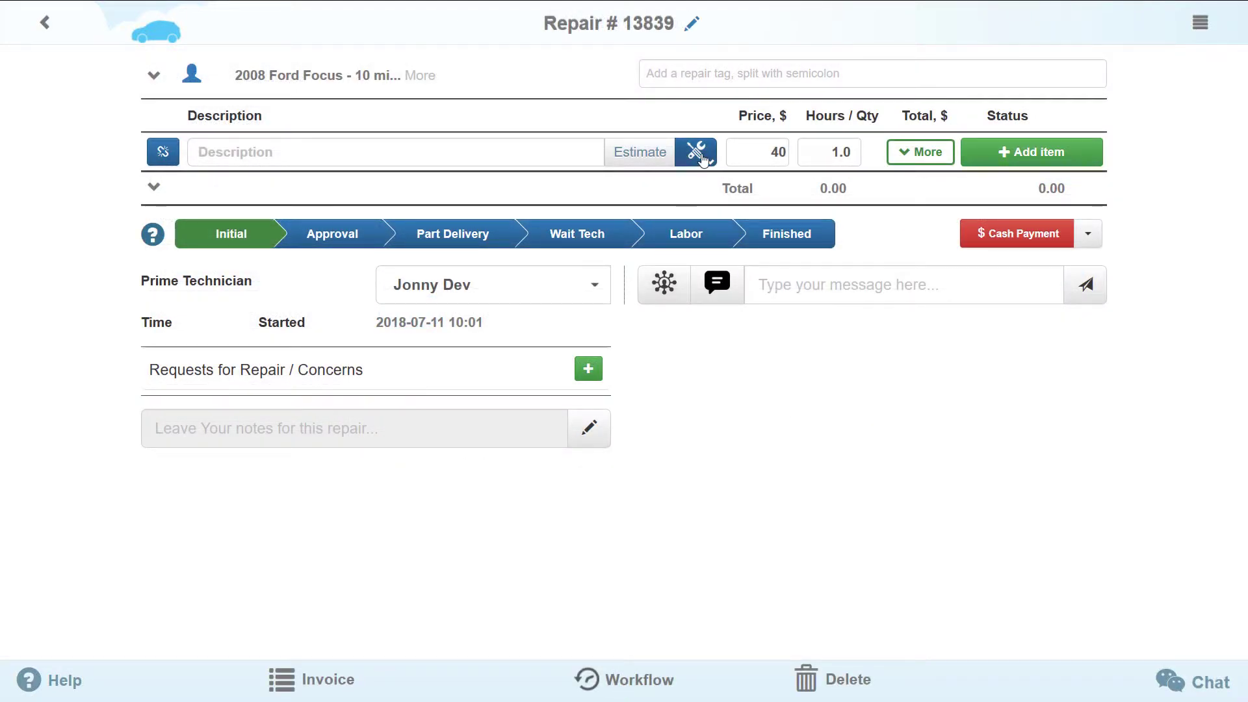
- Add a Diagnostics Brake check marked Completed to repair #13839 and move it to Approval
{"action": "left_click", "coordinate": [698, 153]}
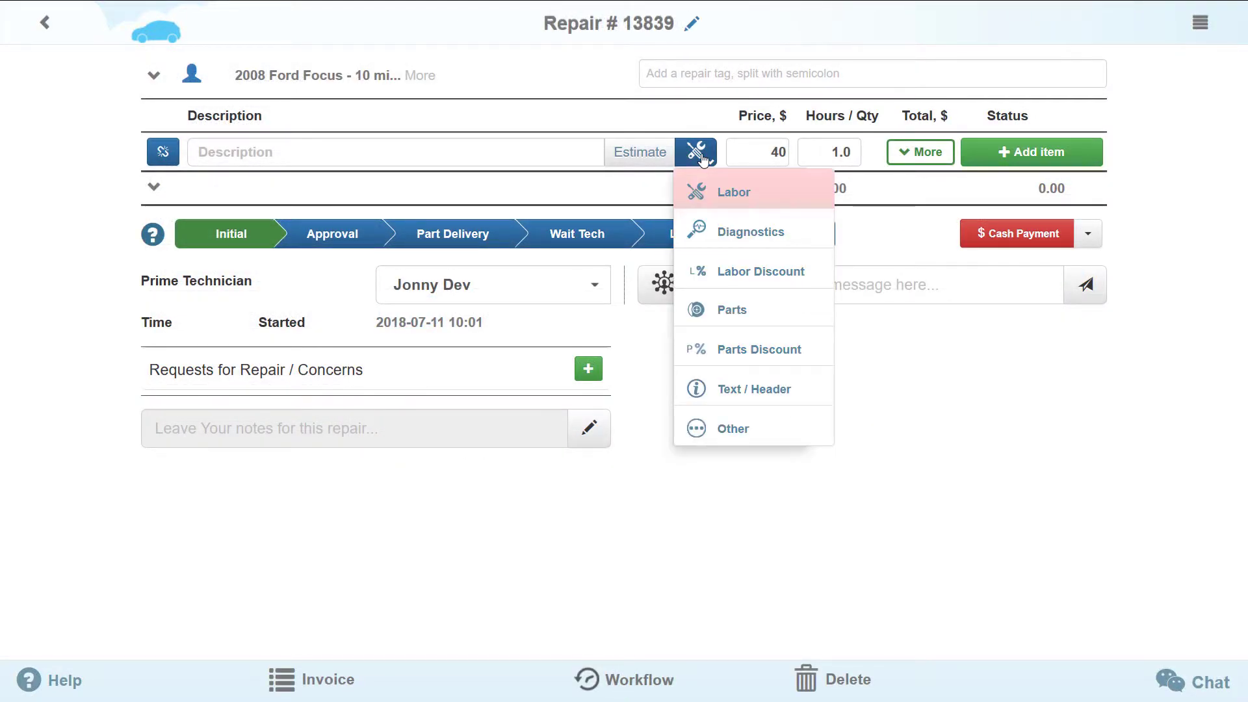
{"action": "left_click", "coordinate": [714, 232]}
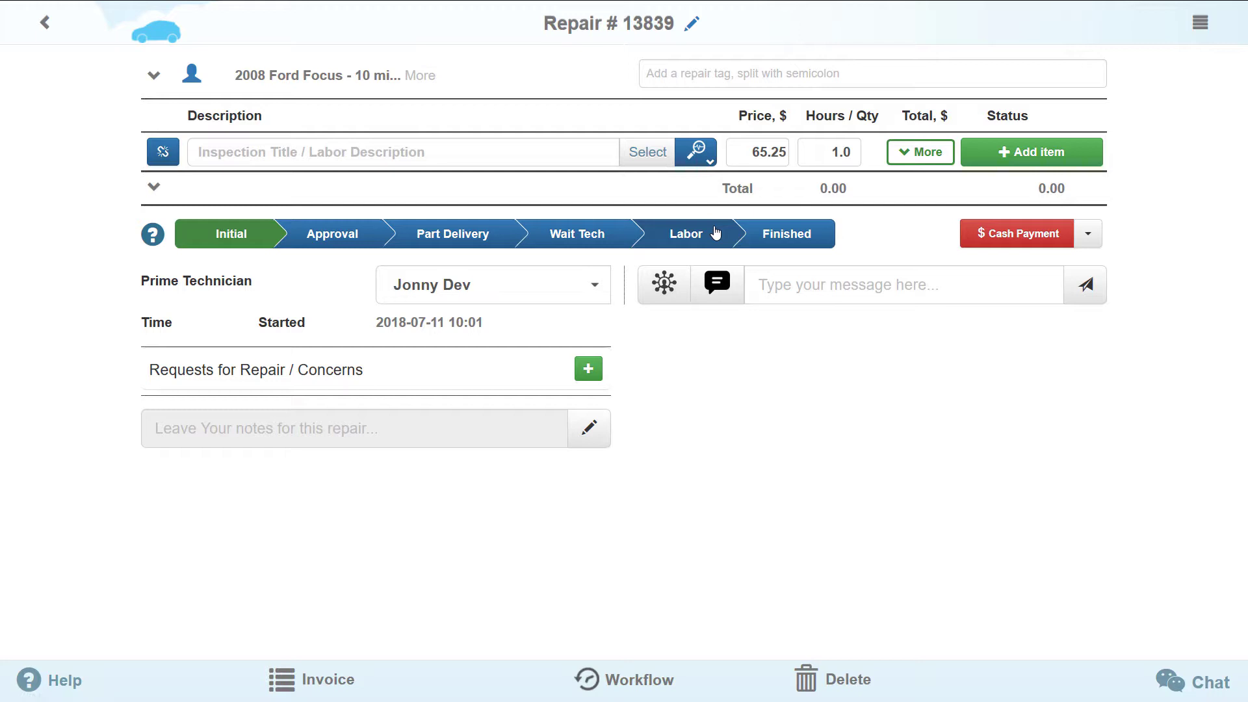
{"action": "left_click", "coordinate": [658, 159]}
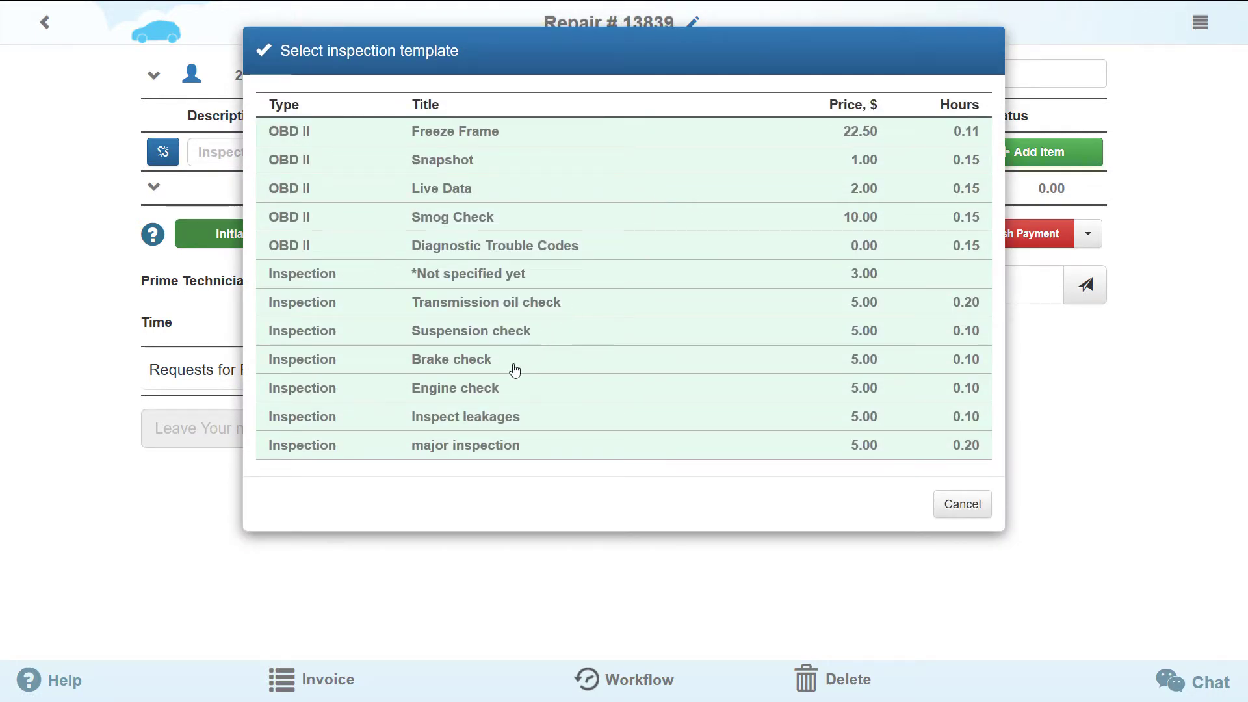
{"action": "left_click", "coordinate": [513, 364]}
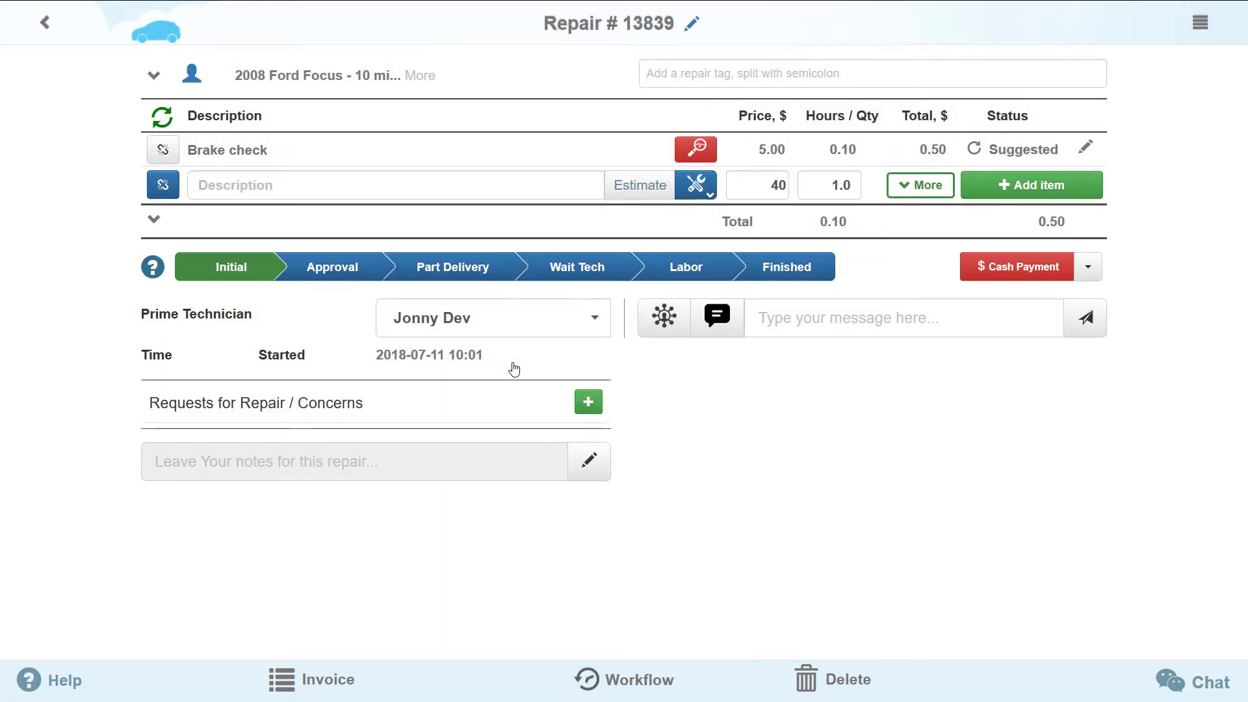
{"action": "left_click", "coordinate": [973, 150]}
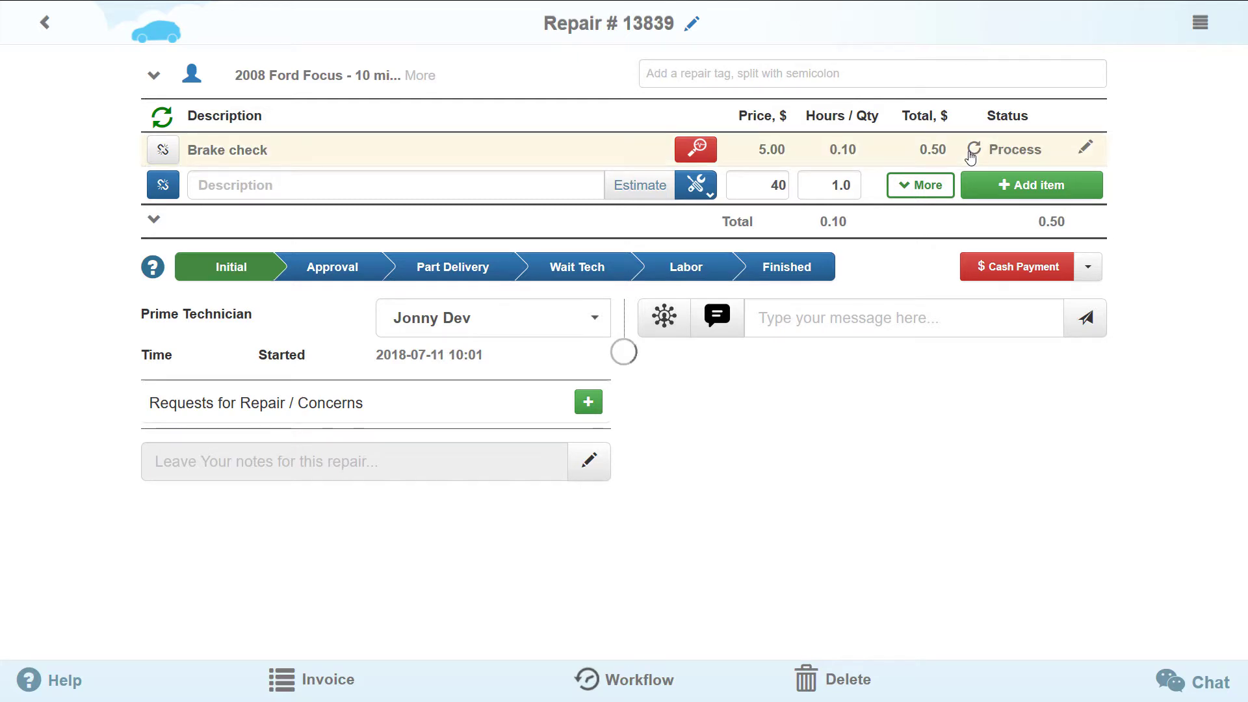
{"action": "left_click", "coordinate": [973, 149]}
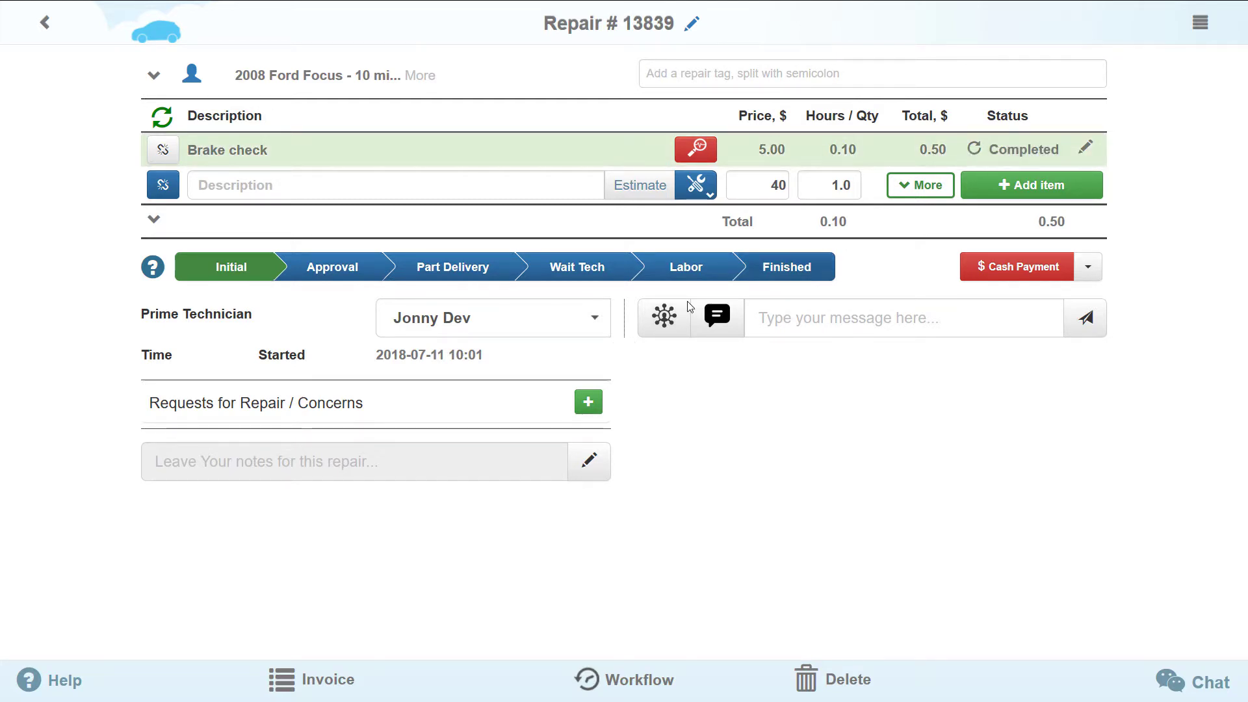
{"action": "left_click", "coordinate": [345, 287]}
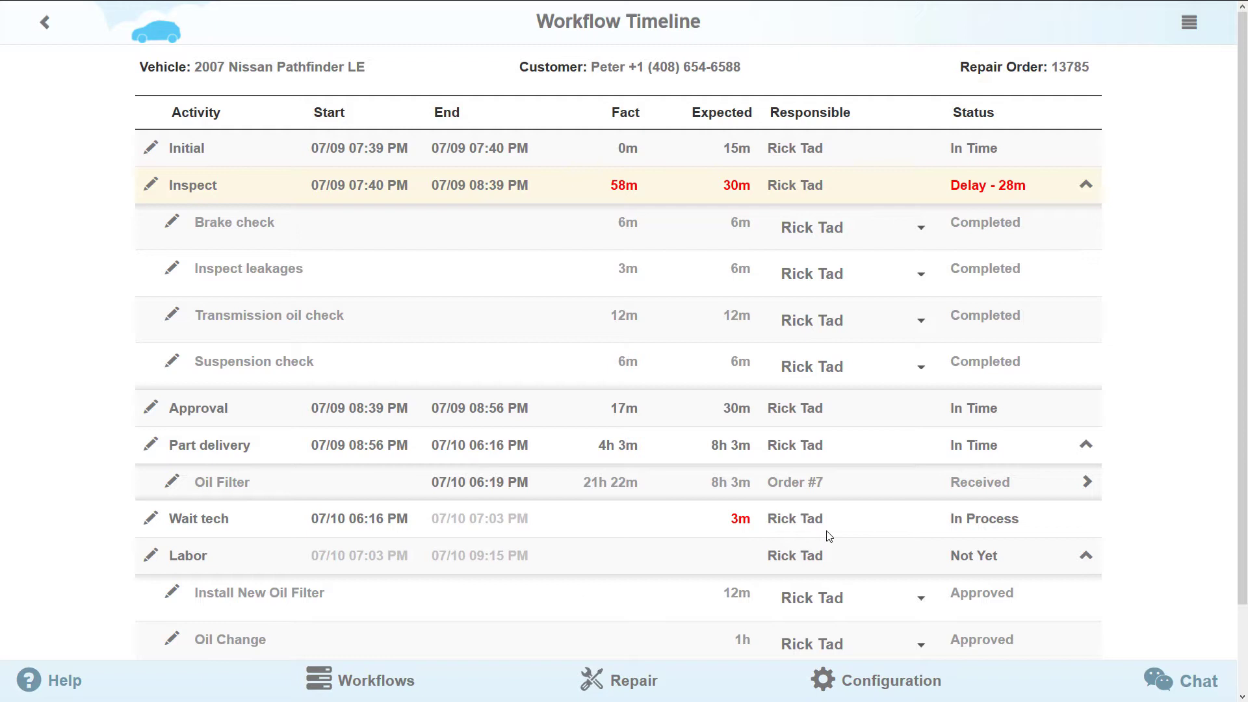
- Make the other technician responsible for Install New Oil Filter and oil gasket
{"action": "scroll", "coordinate": [829, 533], "scroll_direction": "down", "scroll_amount": 2}
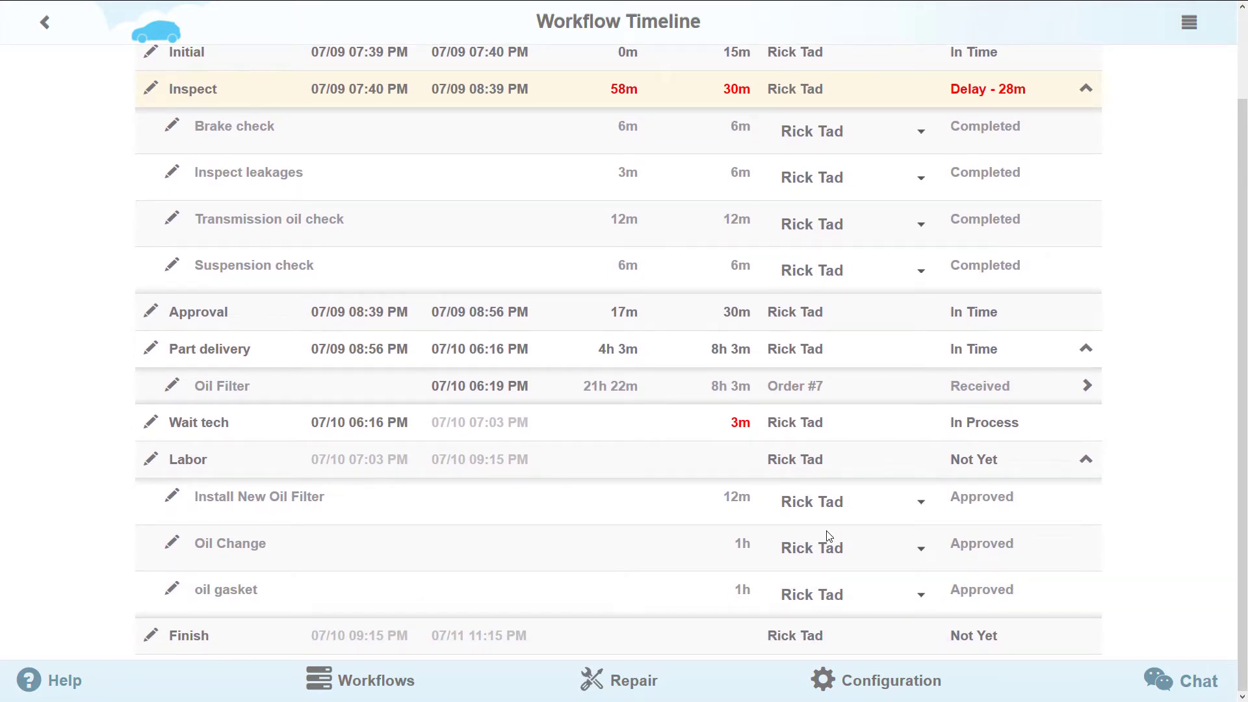
{"action": "left_click", "coordinate": [919, 504]}
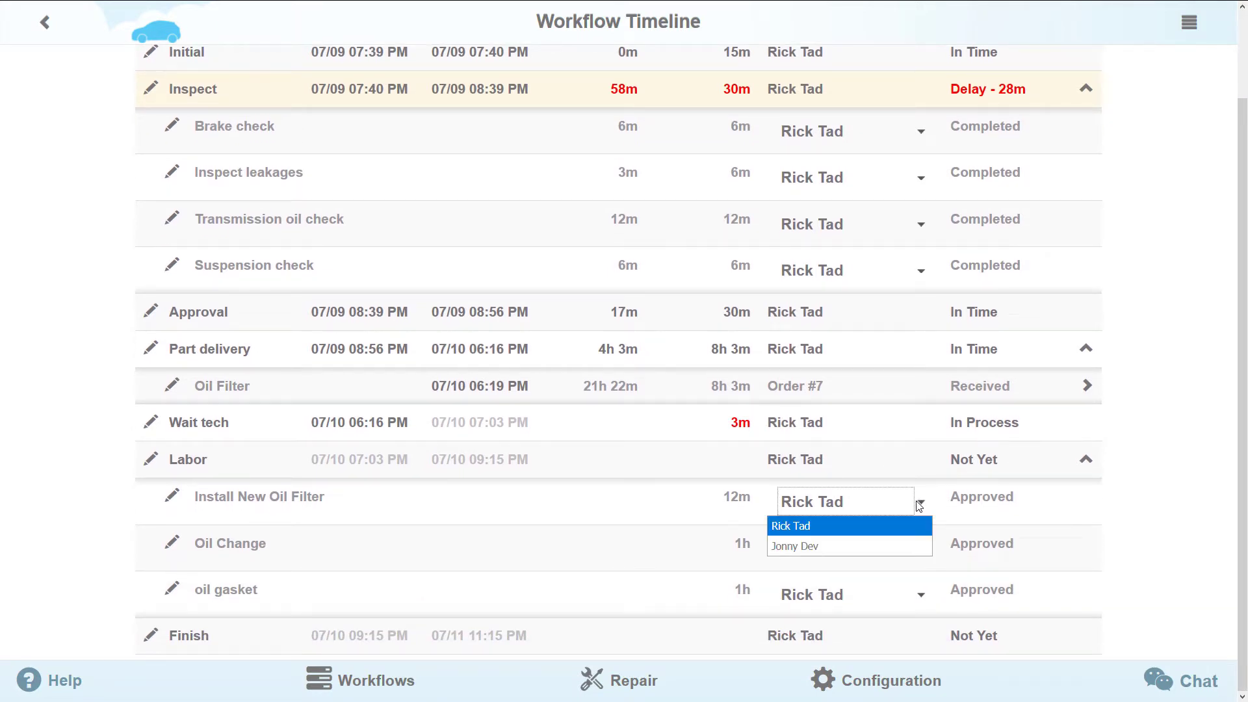
{"action": "left_click", "coordinate": [894, 545]}
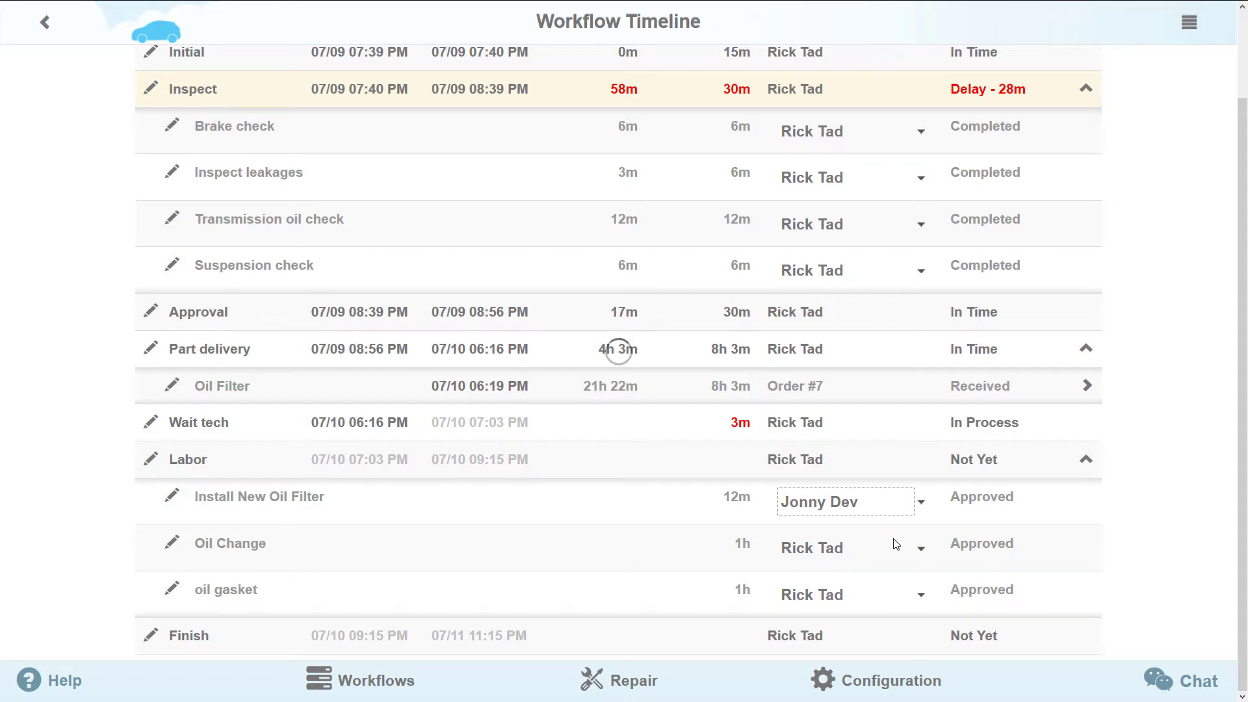
{"action": "scroll", "coordinate": [897, 543], "scroll_direction": "down", "scroll_amount": 2}
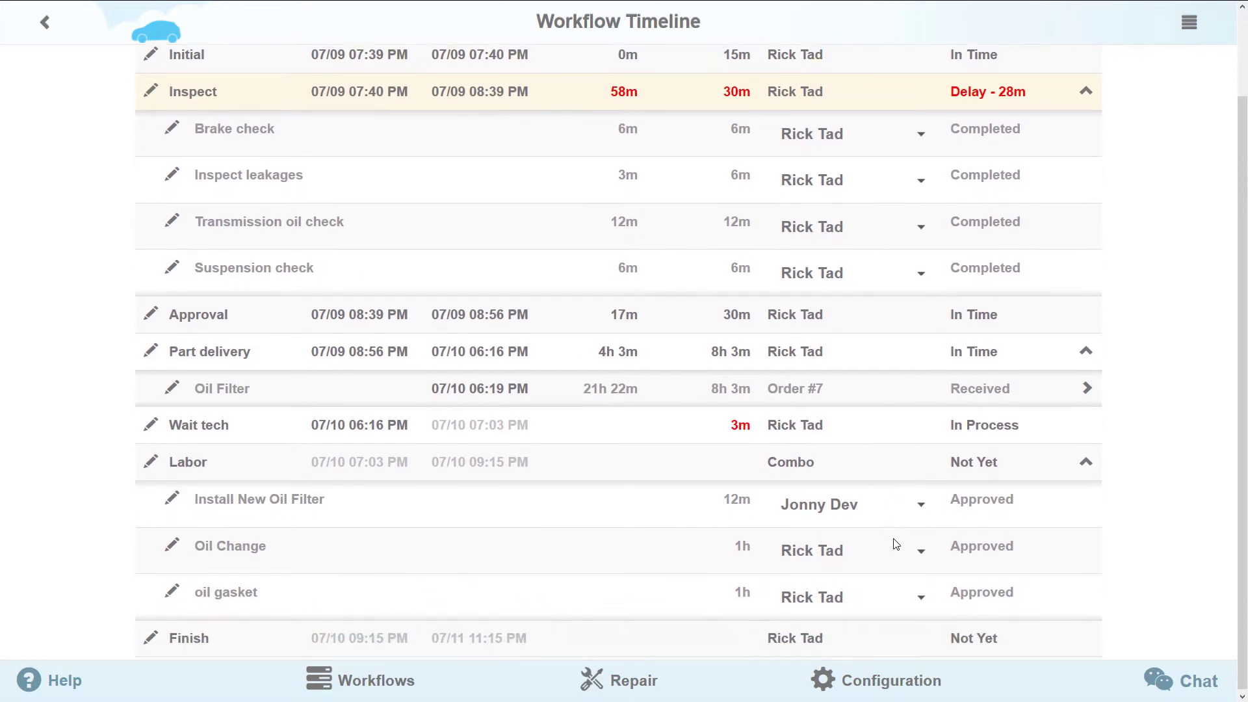
{"action": "left_click", "coordinate": [919, 598]}
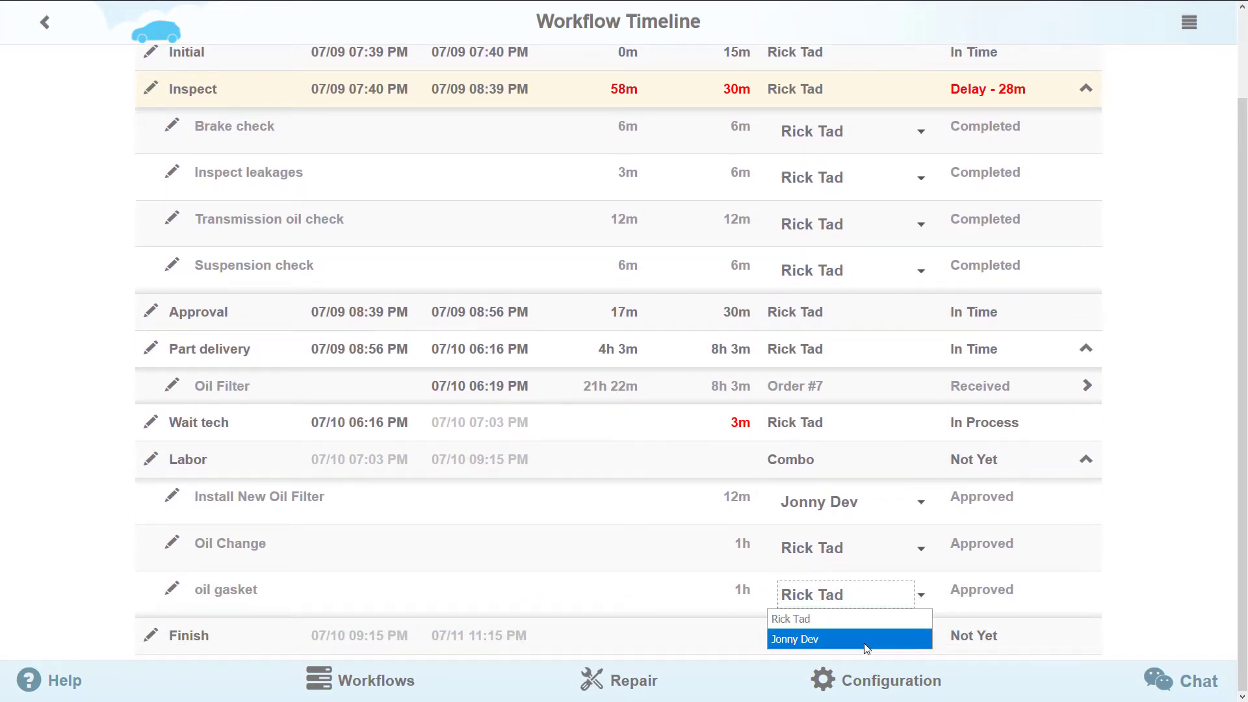
{"action": "left_click", "coordinate": [868, 644]}
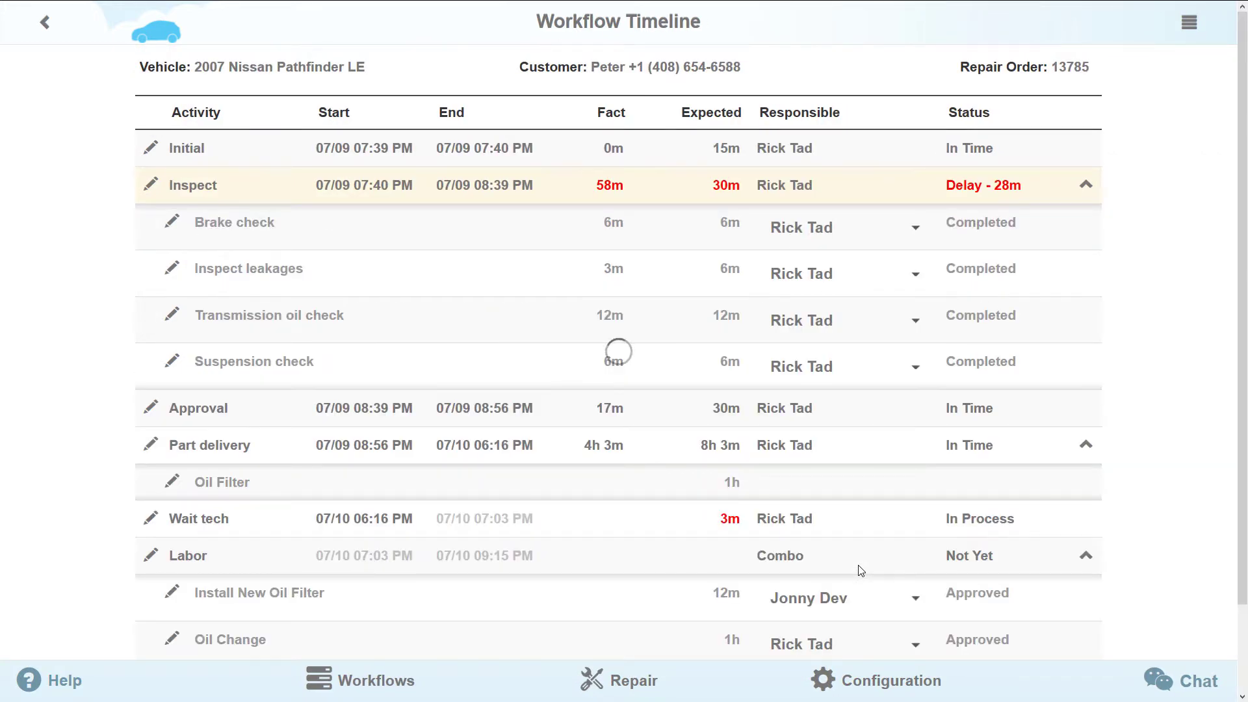
{"action": "scroll", "coordinate": [861, 571], "scroll_direction": "down", "scroll_amount": 2}
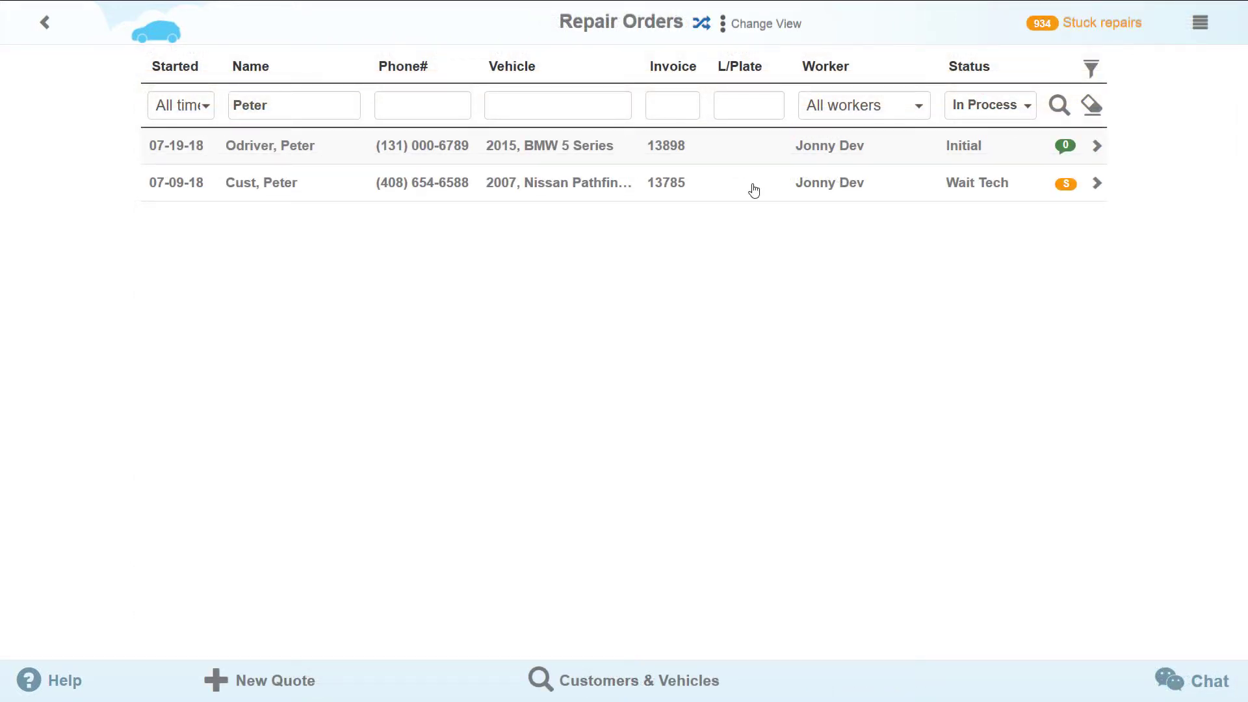
- Switch the repair orders page to the Workflows view and dismiss the tutorial overlay
{"action": "left_click", "coordinate": [759, 29]}
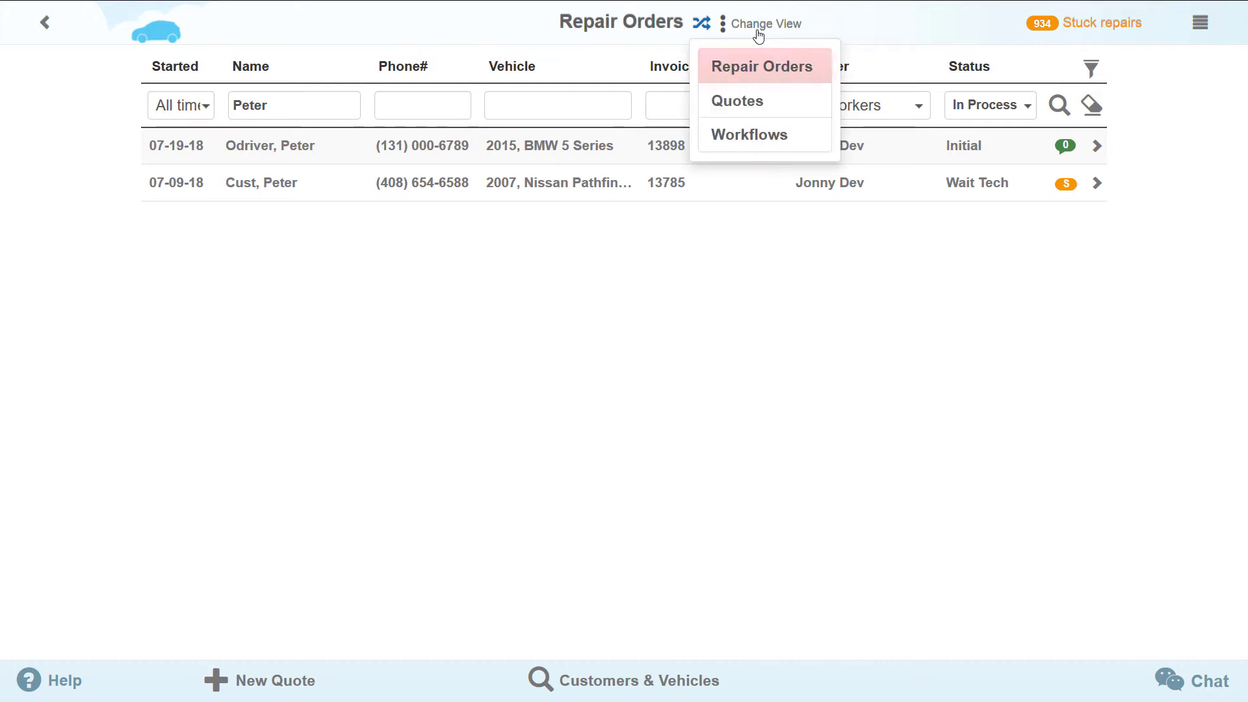
{"action": "left_click", "coordinate": [747, 135]}
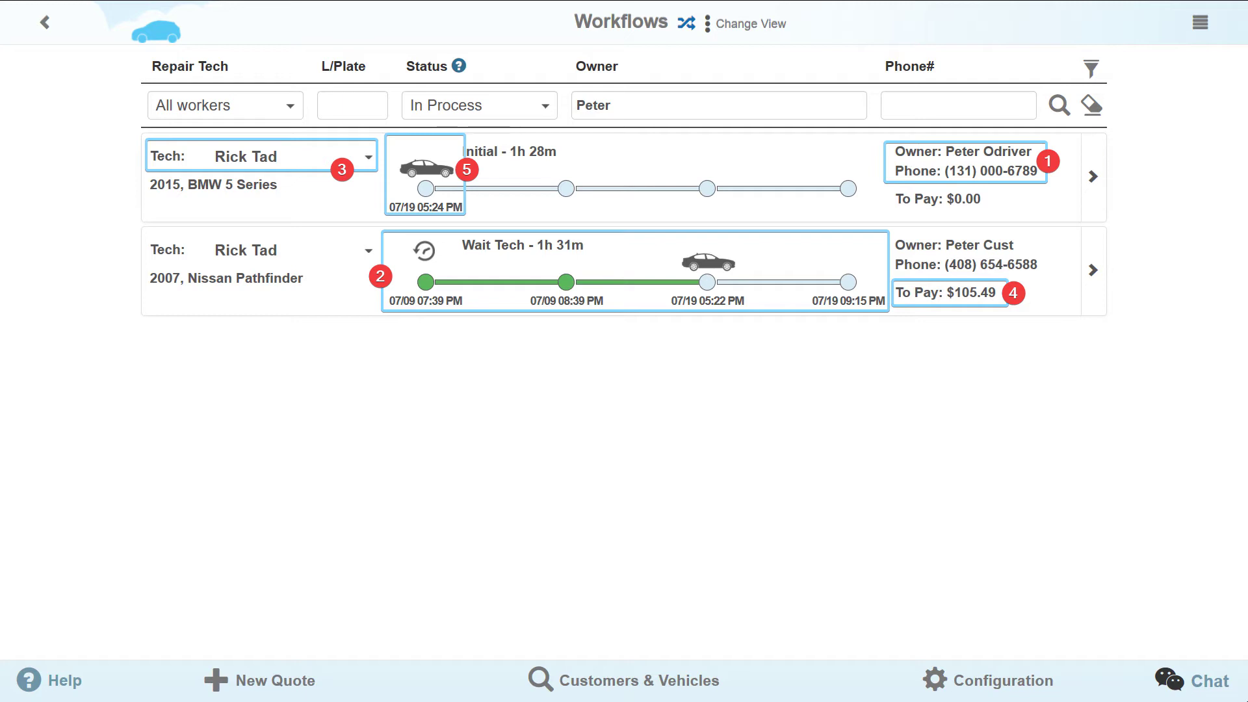
{"action": "left_click", "coordinate": [613, 391]}
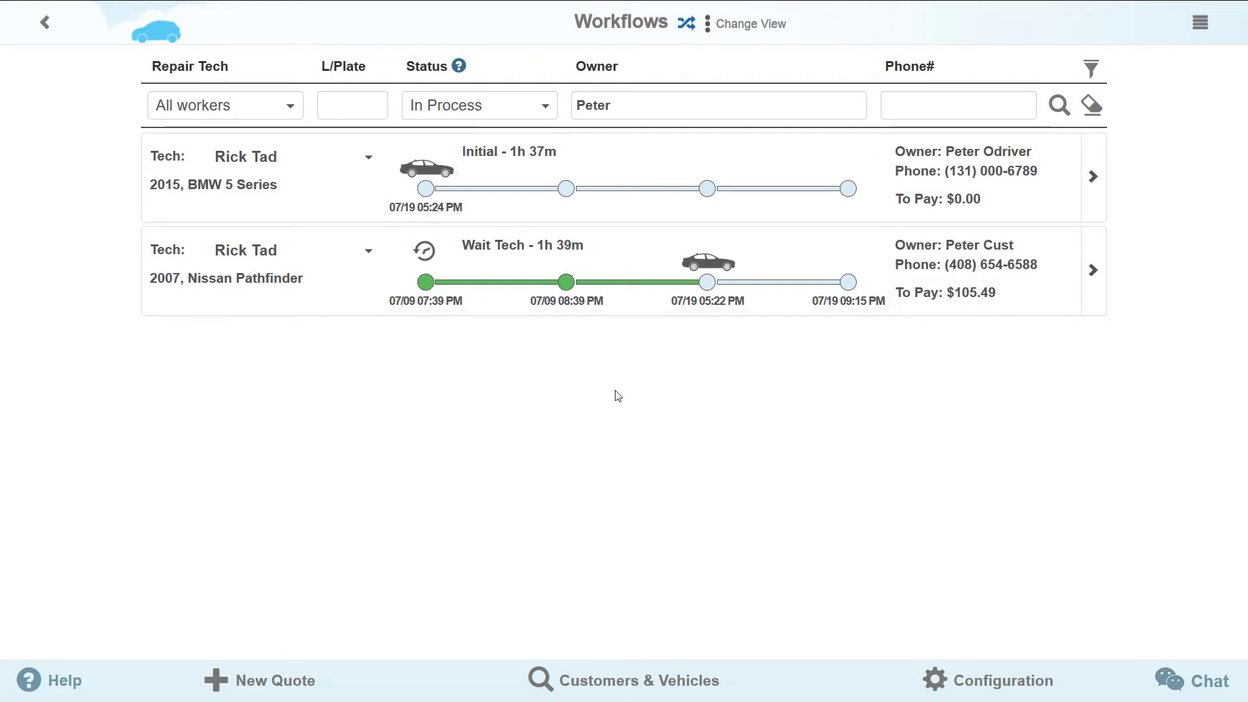
{"action": "left_click", "coordinate": [526, 111]}
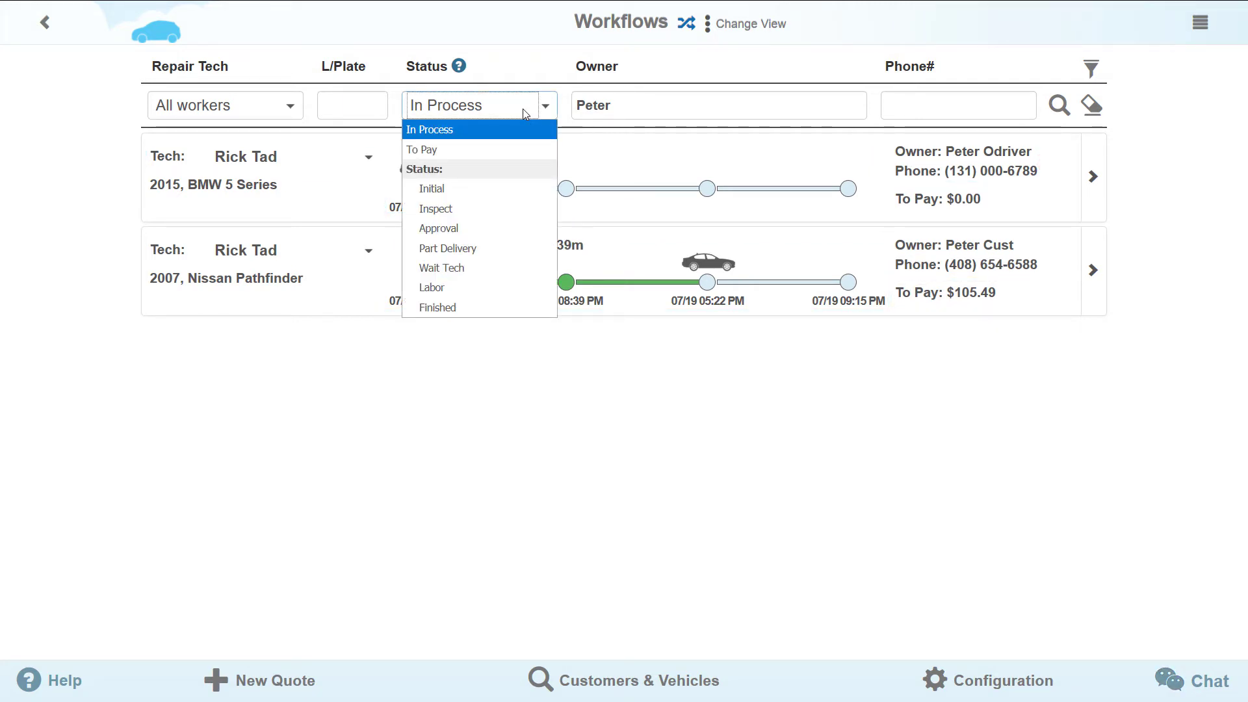
{"action": "left_click", "coordinate": [507, 188]}
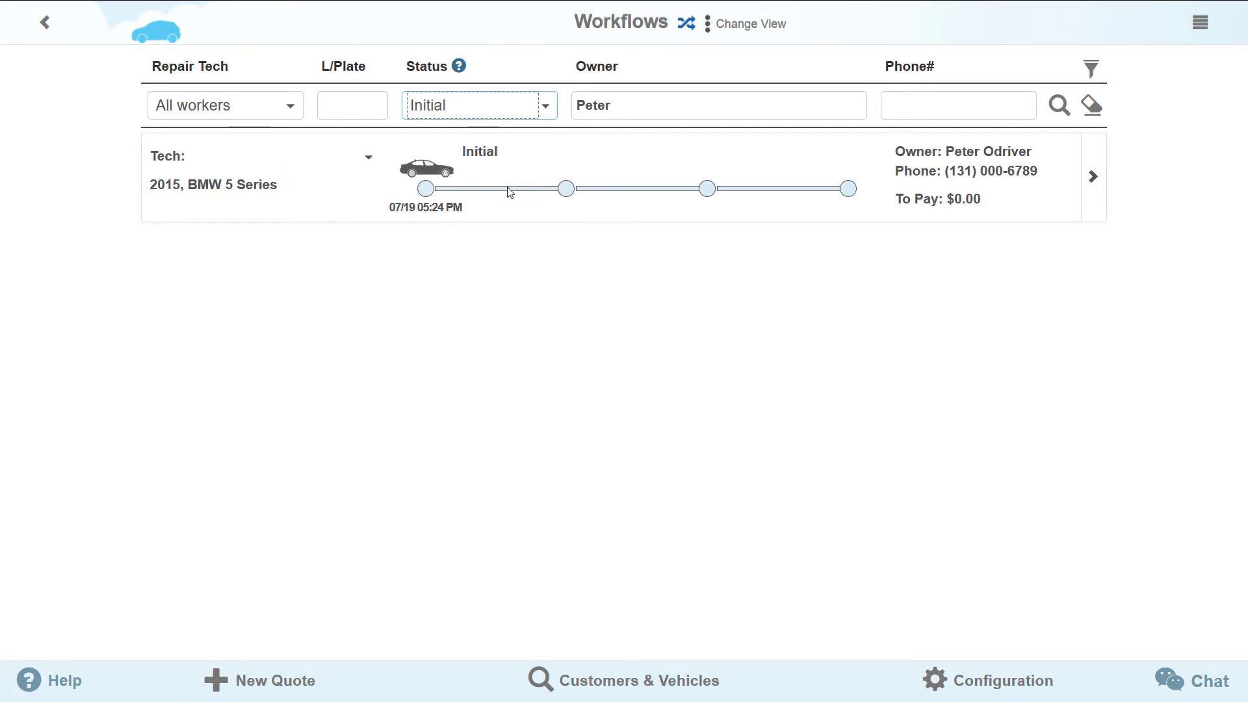
{"action": "left_click", "coordinate": [503, 115]}
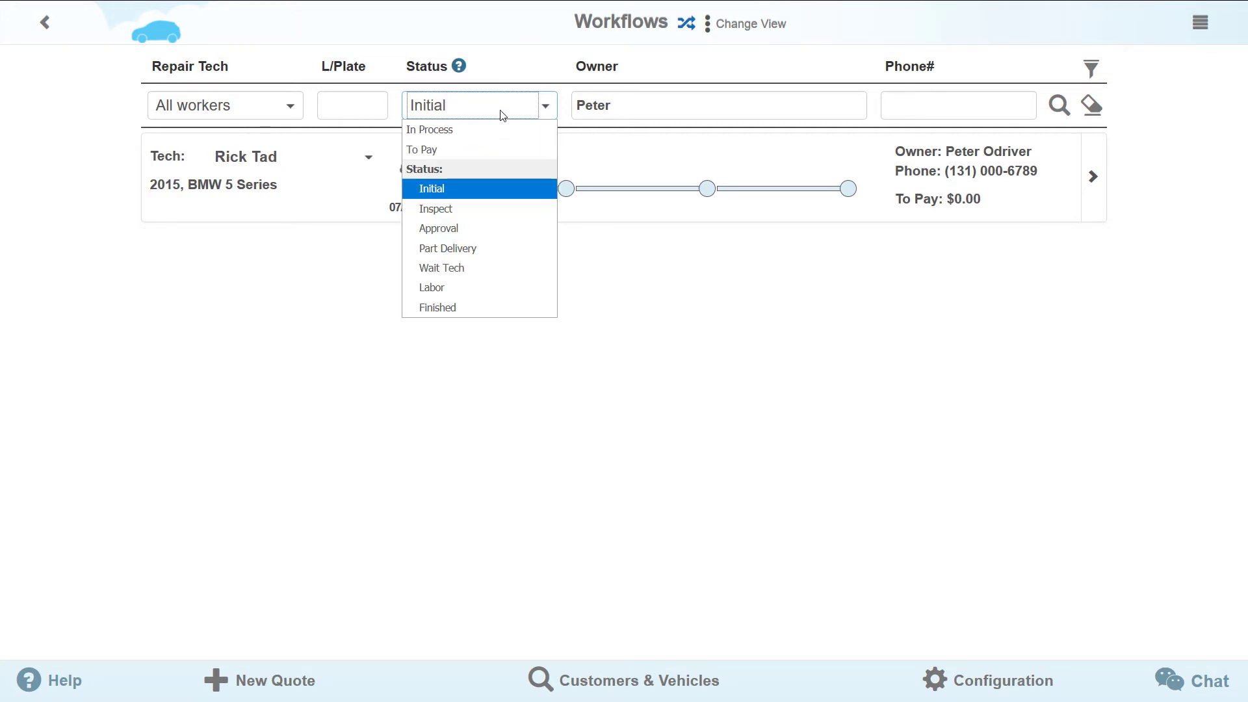
{"action": "left_click", "coordinate": [482, 269]}
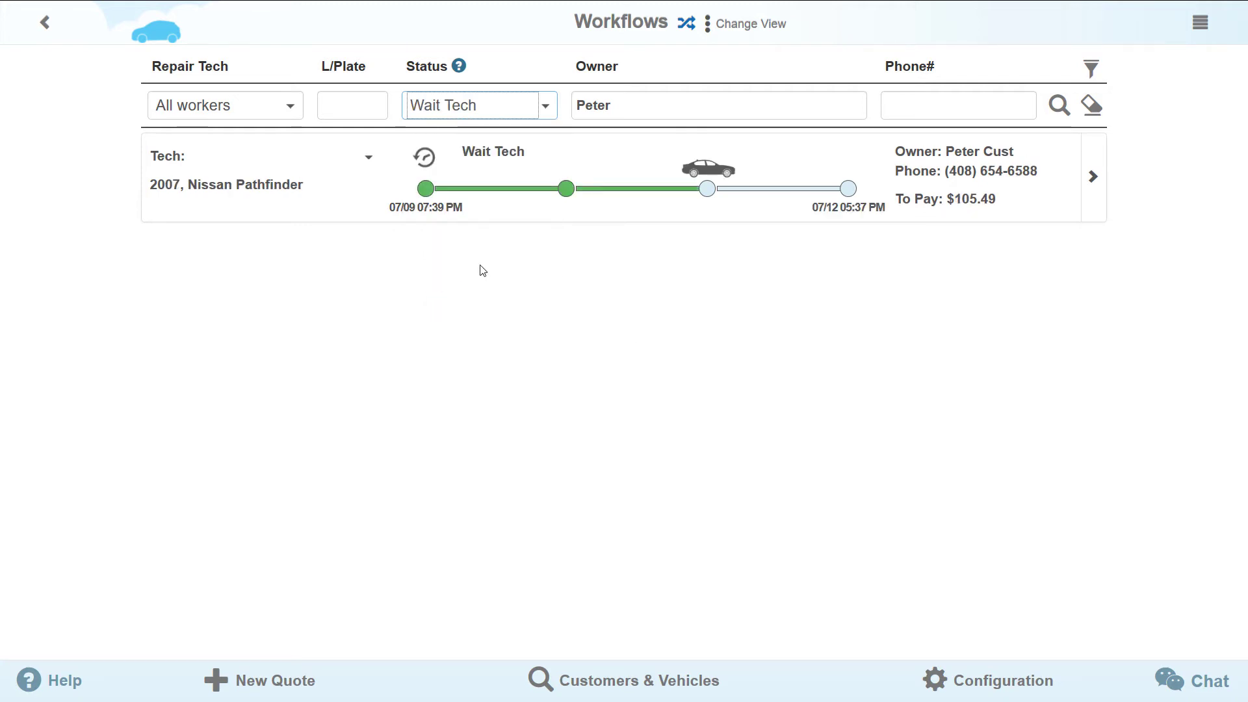
{"action": "left_click", "coordinate": [547, 106]}
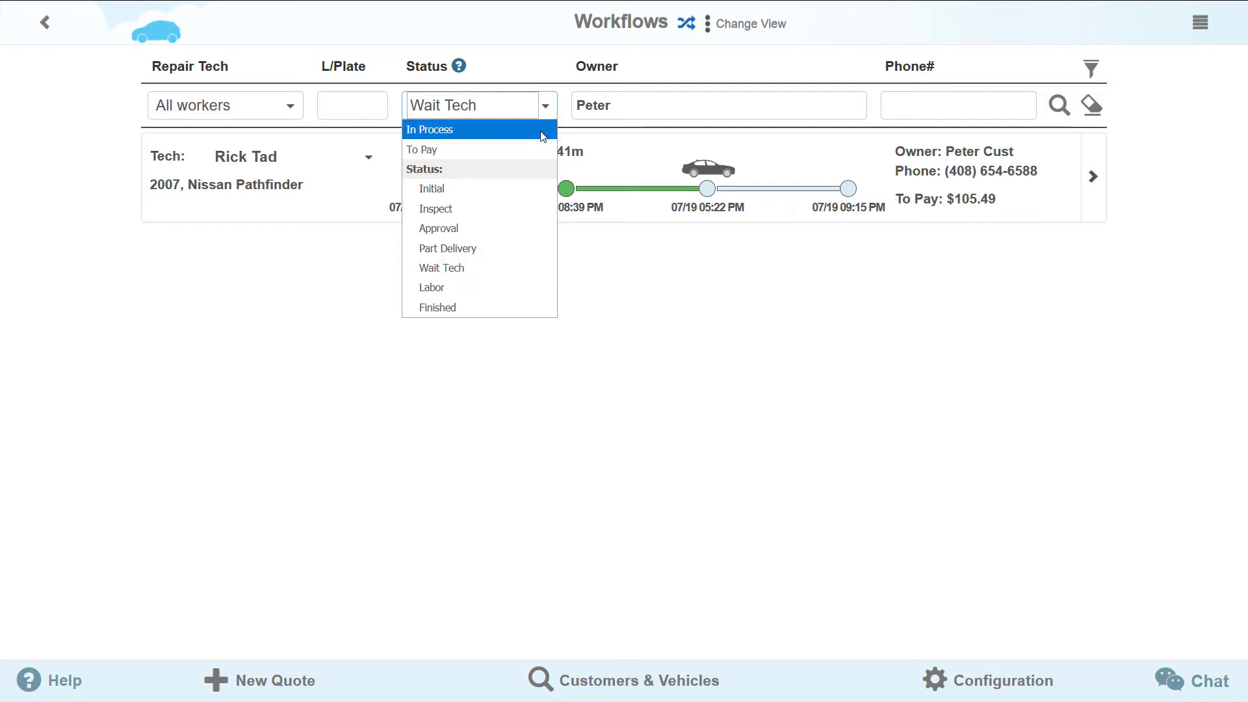
{"action": "left_click", "coordinate": [543, 130]}
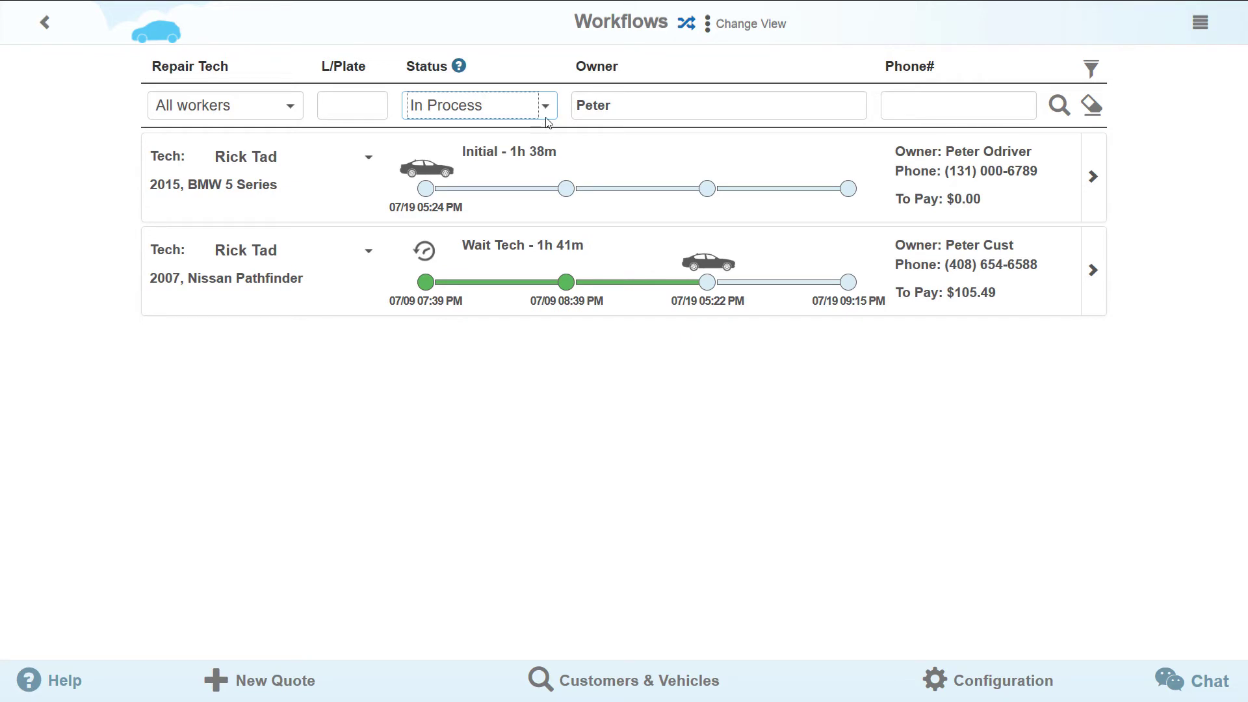
{"action": "left_click", "coordinate": [546, 114]}
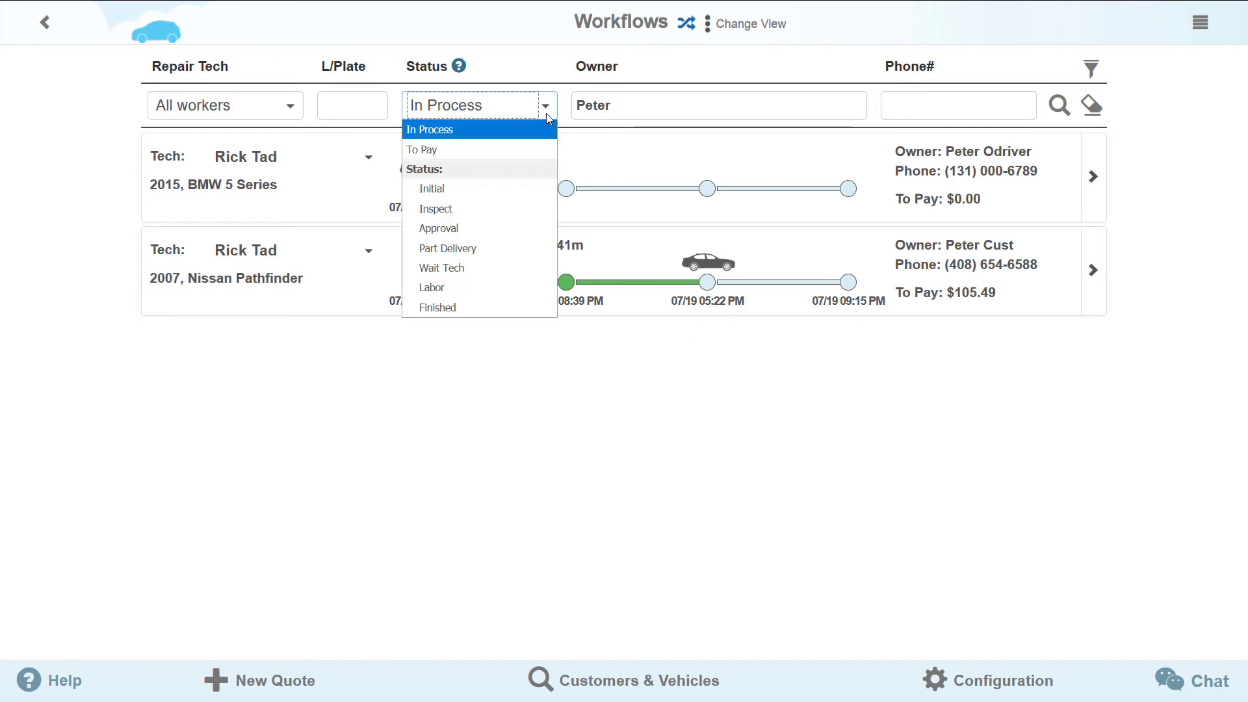
{"action": "left_click", "coordinate": [534, 157]}
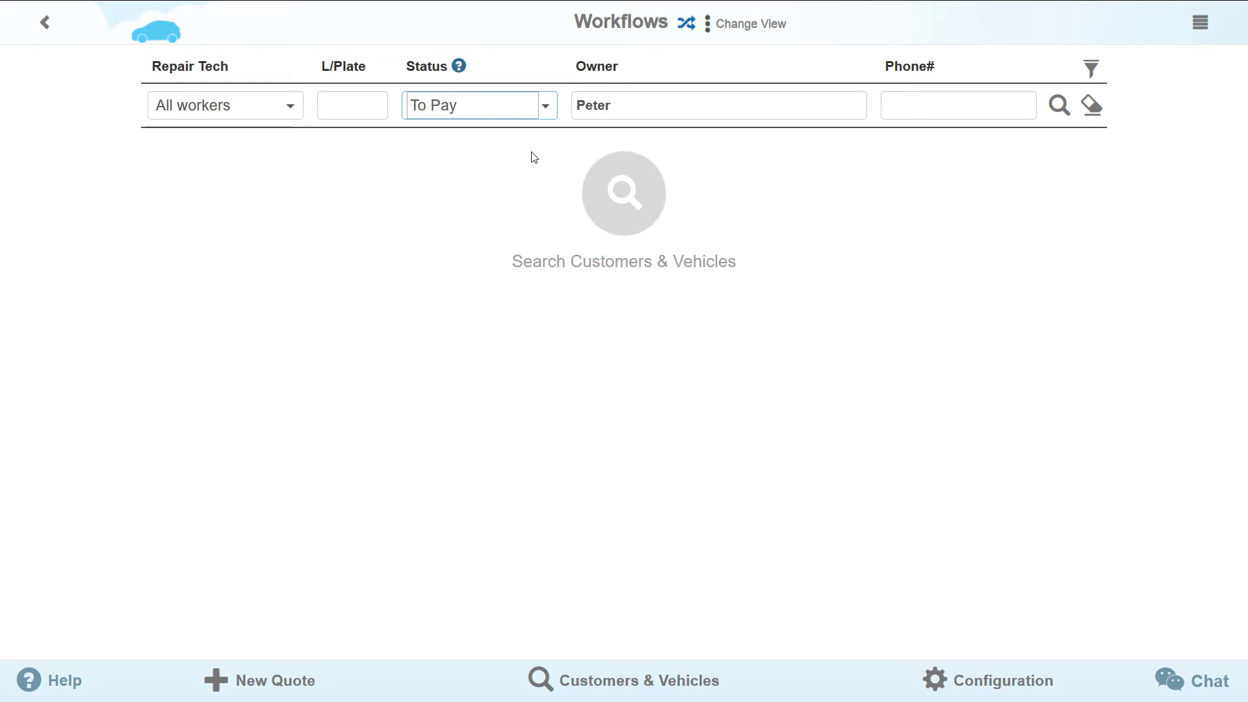
{"action": "left_click", "coordinate": [548, 117]}
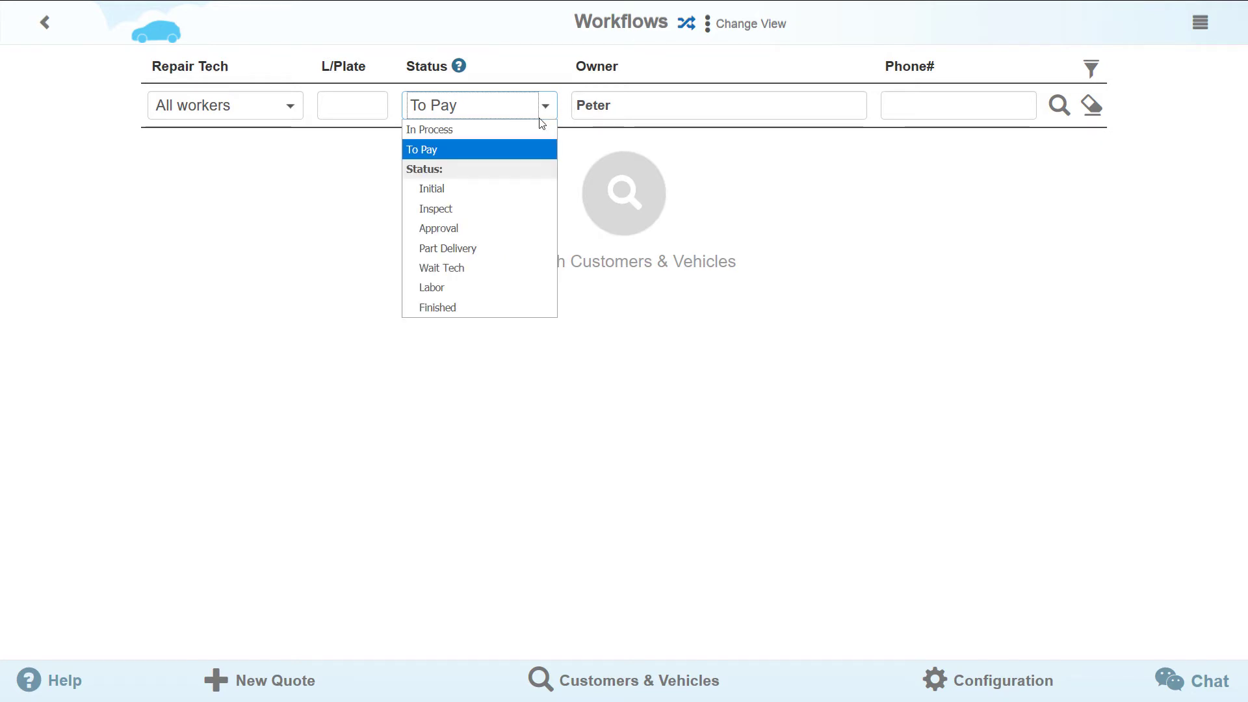
{"action": "left_click", "coordinate": [533, 125]}
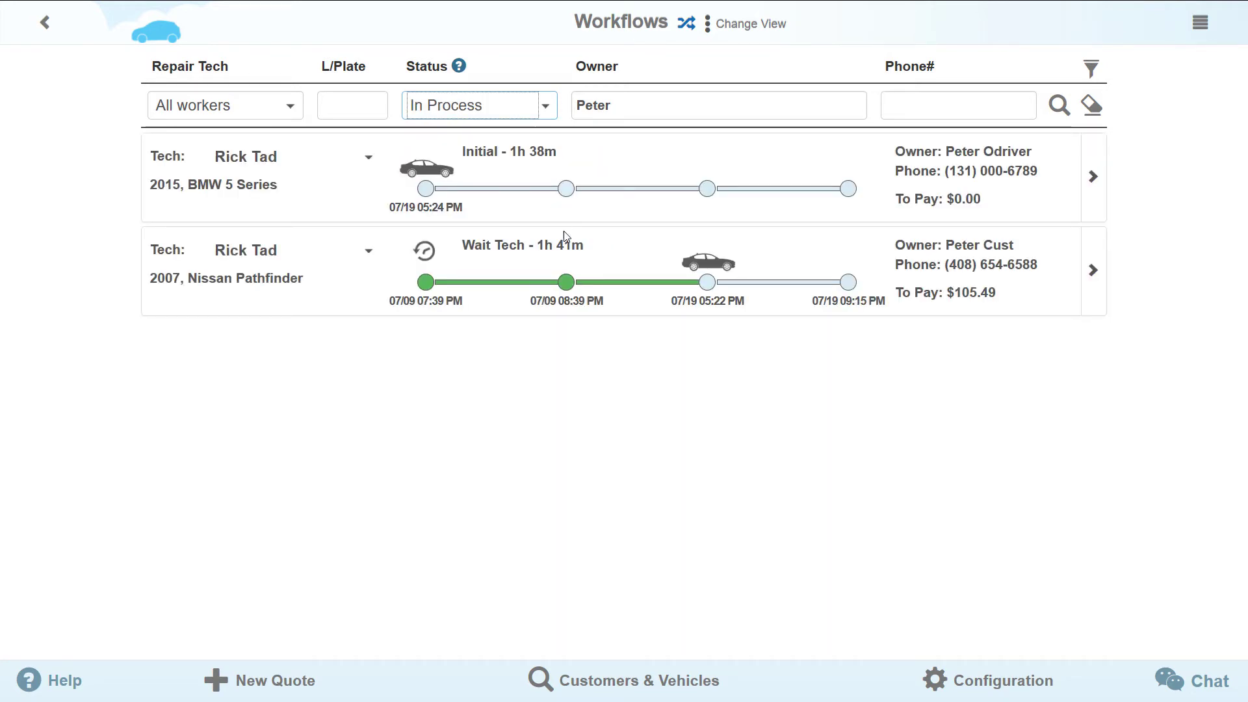
- Advance the 2007 Nissan Pathfinder job to the Labor stage
{"action": "left_click", "coordinate": [622, 439]}
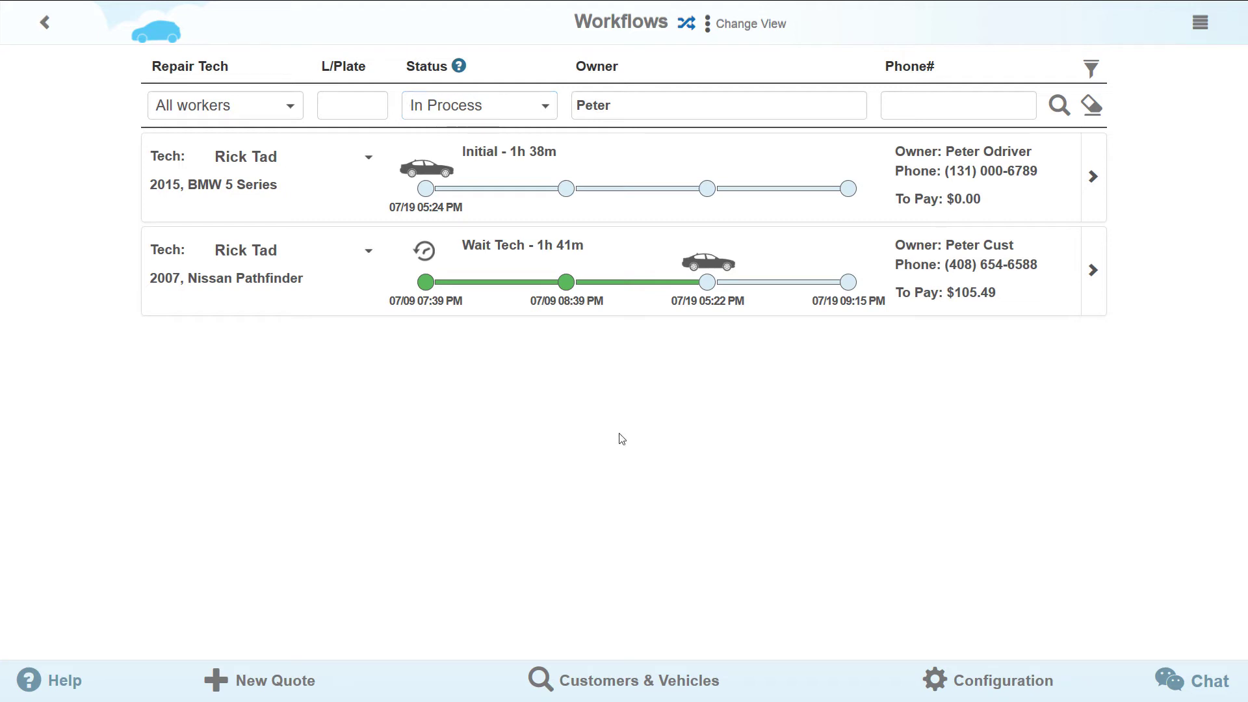
{"action": "left_click", "coordinate": [720, 266]}
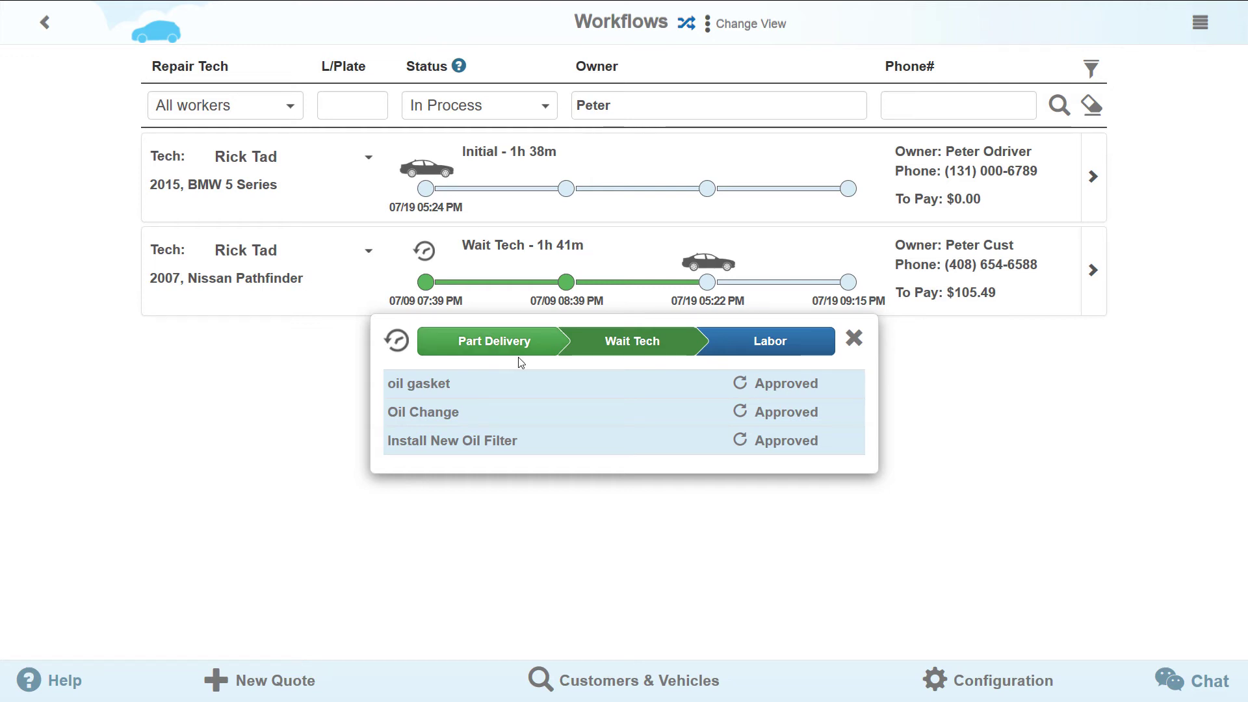
{"action": "left_click", "coordinate": [772, 359]}
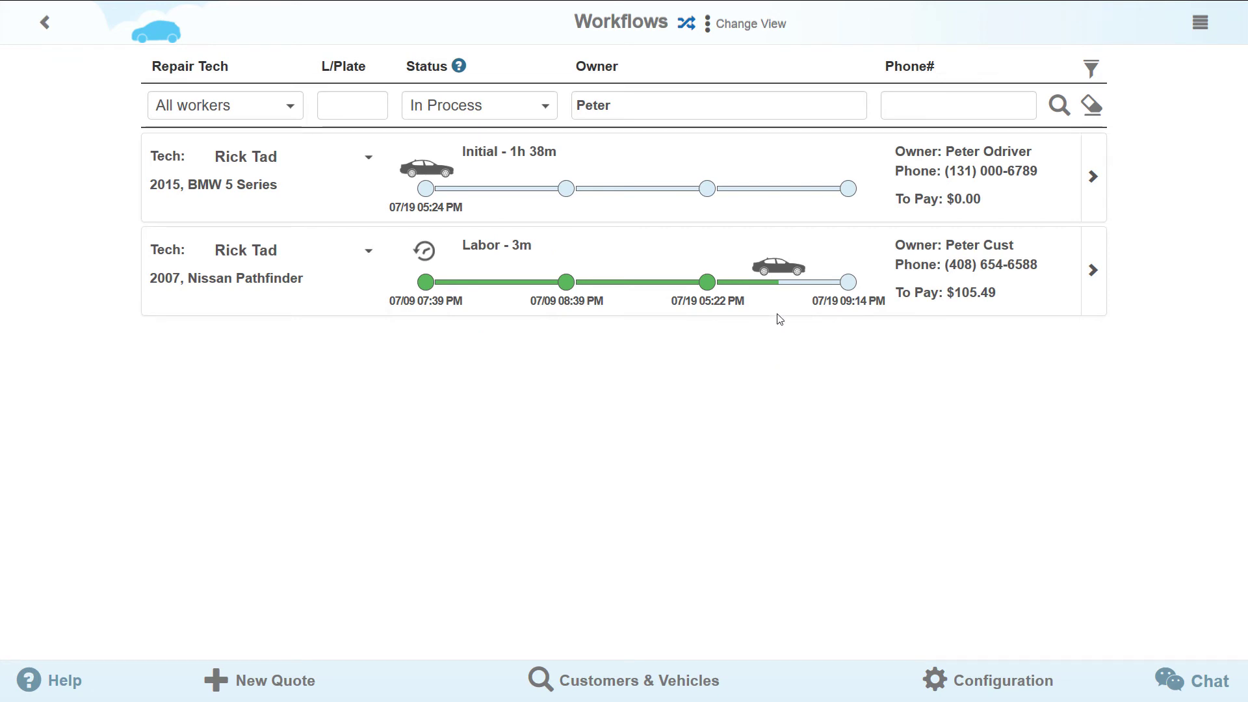
- Mark the oil gasket, Oil Change and Install New Oil Filter services Completed
{"action": "left_click", "coordinate": [780, 275]}
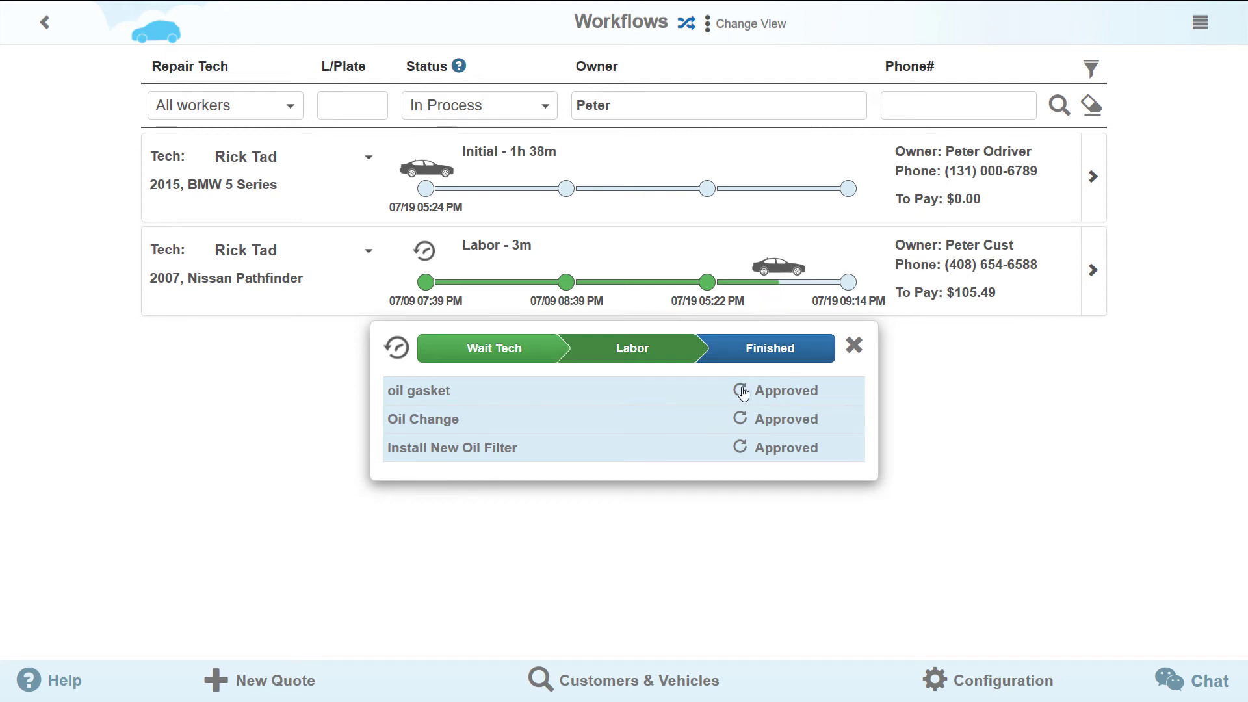
{"action": "left_click", "coordinate": [741, 393]}
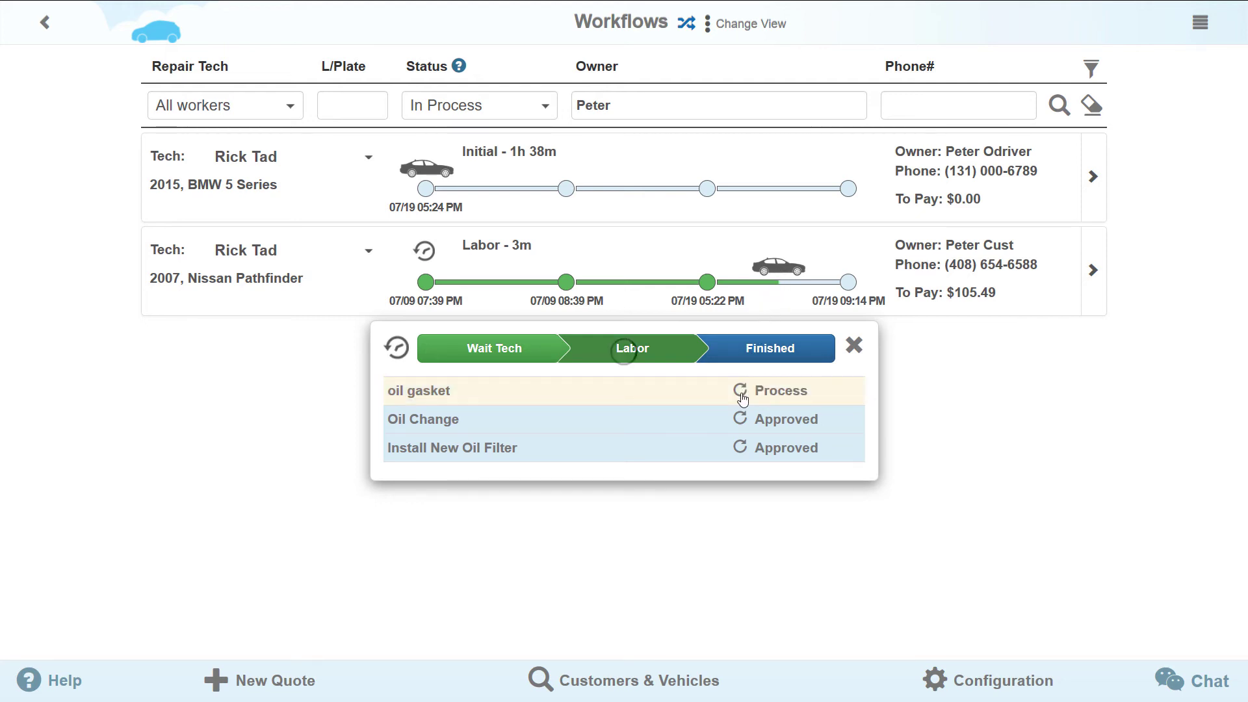
{"action": "left_click", "coordinate": [741, 393]}
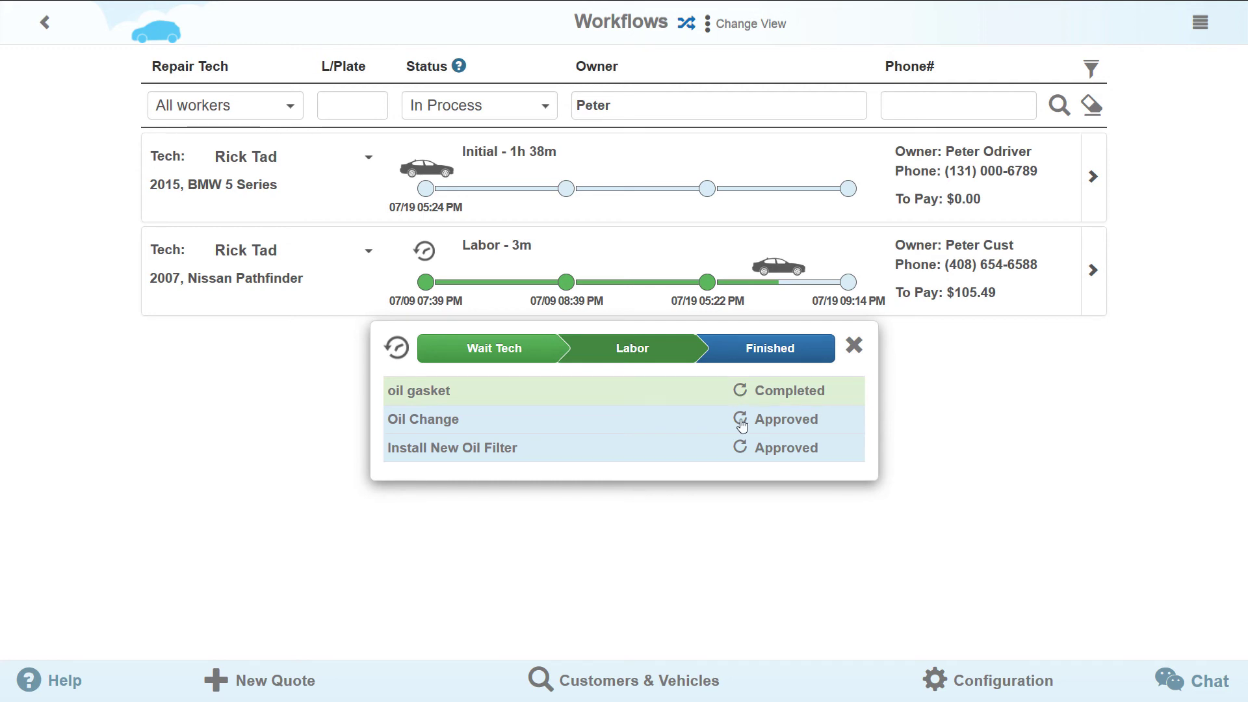
{"action": "left_click", "coordinate": [741, 422]}
{"action": "left_click", "coordinate": [741, 422]}
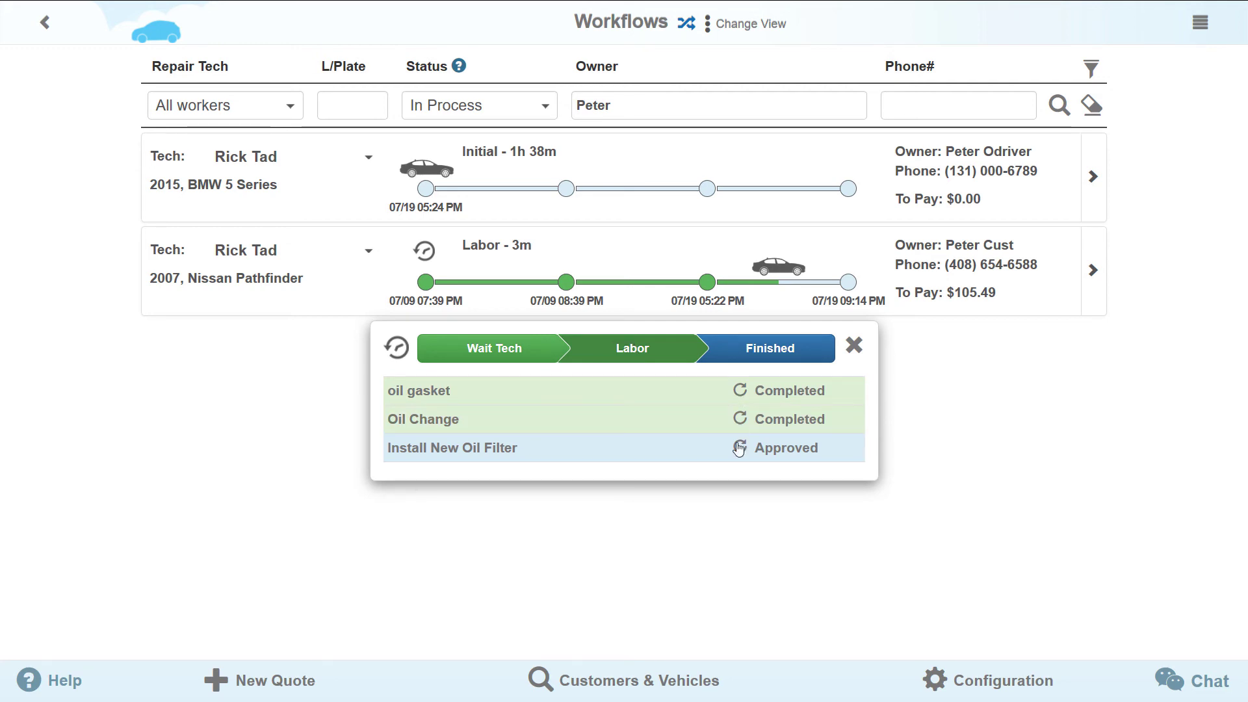
{"action": "left_click", "coordinate": [740, 449]}
{"action": "left_click", "coordinate": [740, 450]}
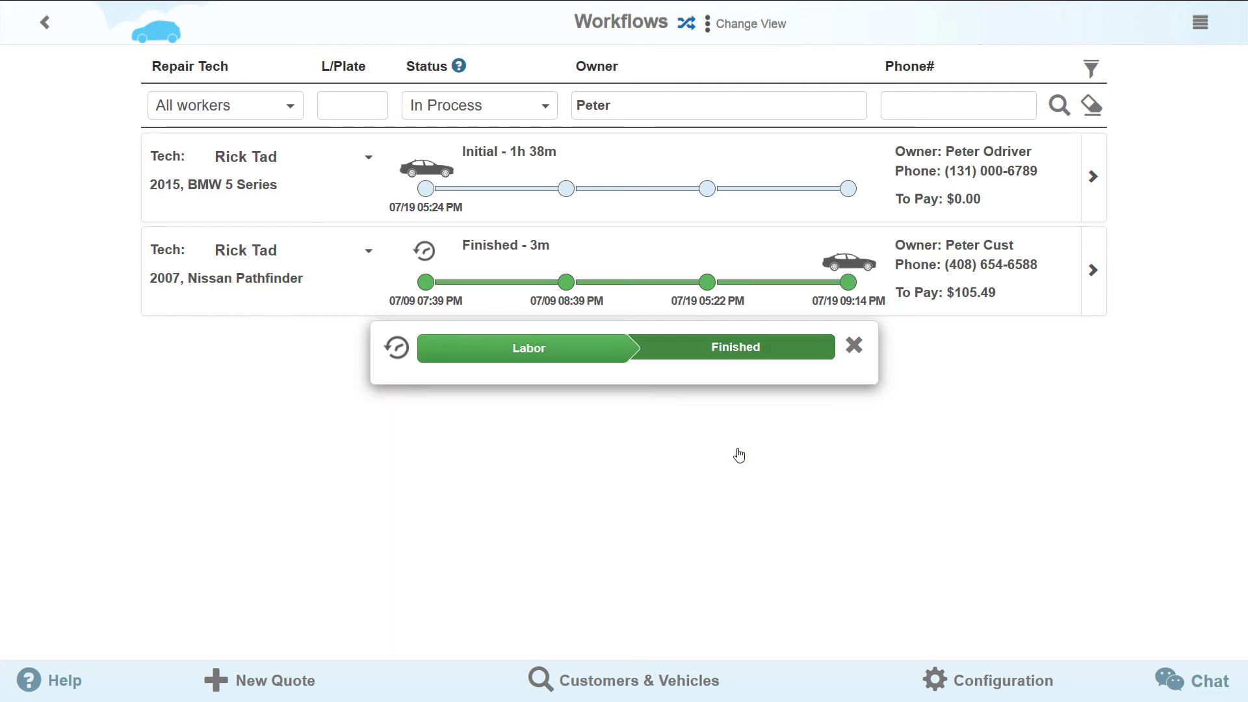
- Open Repair Order #13785 and view its Cash Payment options
{"action": "left_click", "coordinate": [853, 348]}
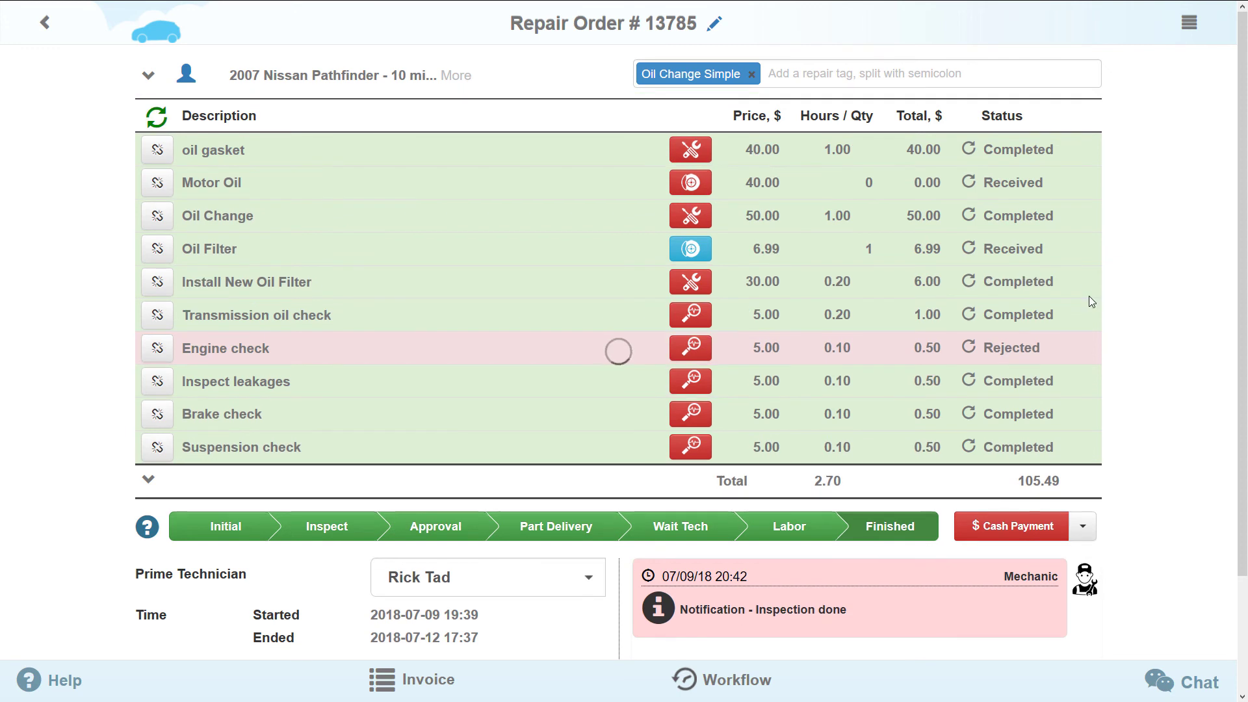
{"action": "left_click", "coordinate": [1083, 527]}
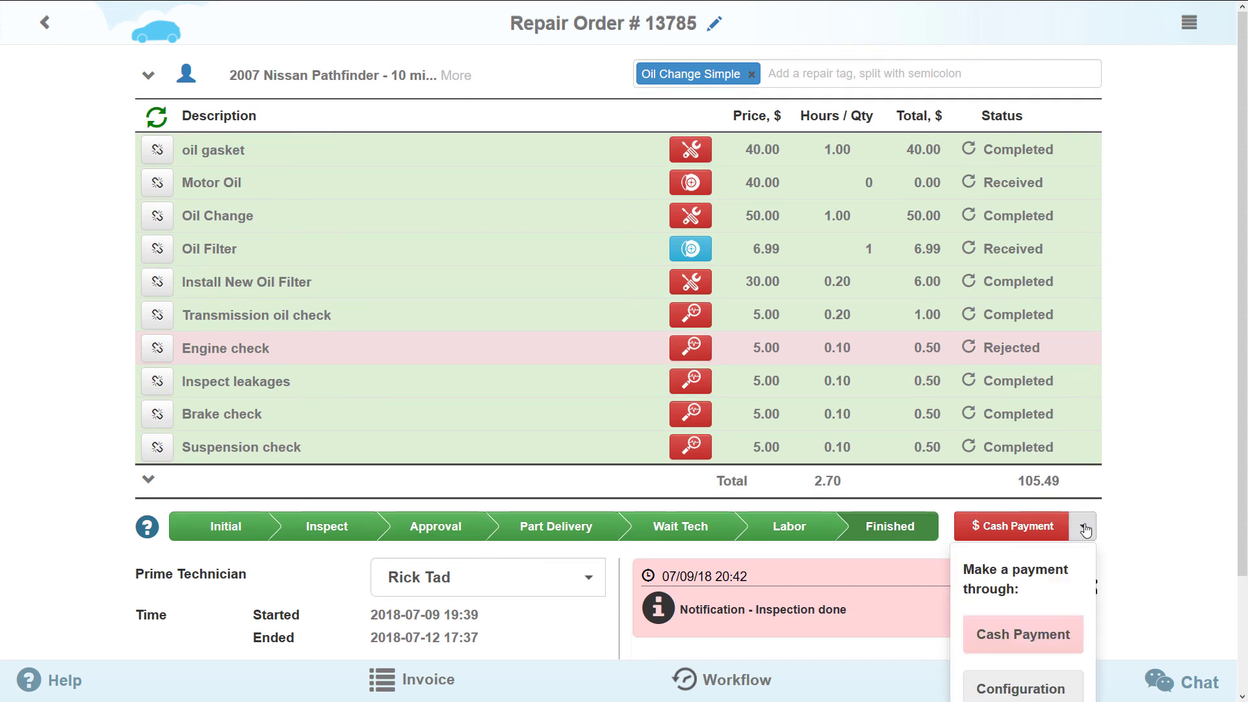
{"action": "scroll", "coordinate": [1085, 531], "scroll_direction": "down", "scroll_amount": 2}
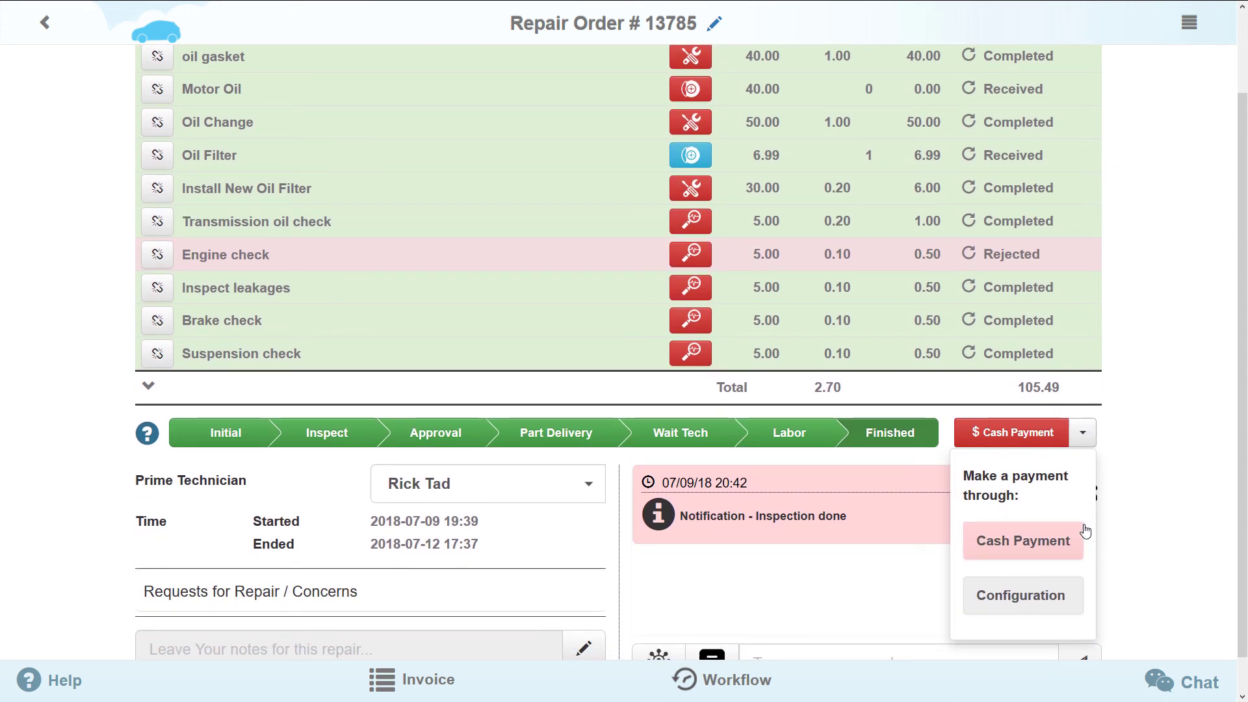